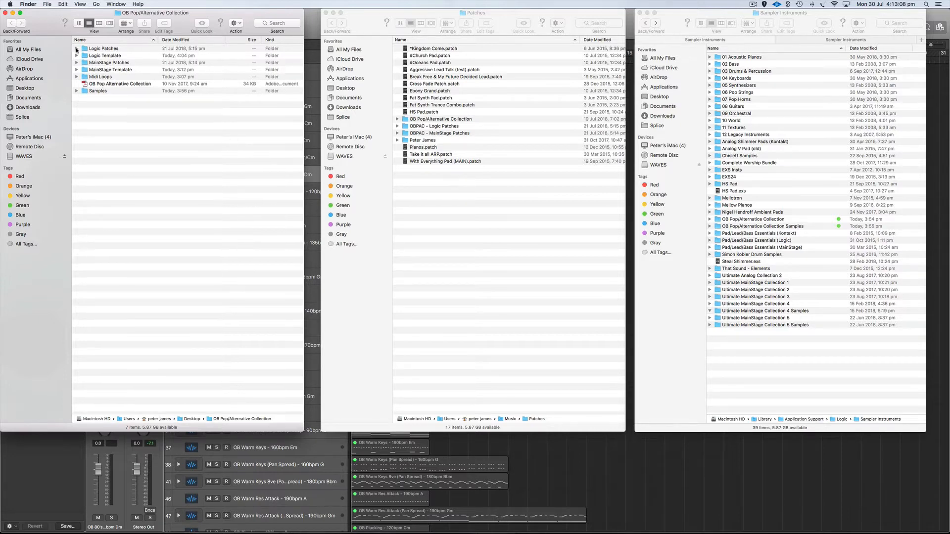
Step: Examine the contents of the Logic Patches, Logic Template and MainStage Patches folders in the OB Pop/Alternative Collection
left_click(76, 49)
left_click(76, 49)
left_click(76, 63)
left_click(76, 62)
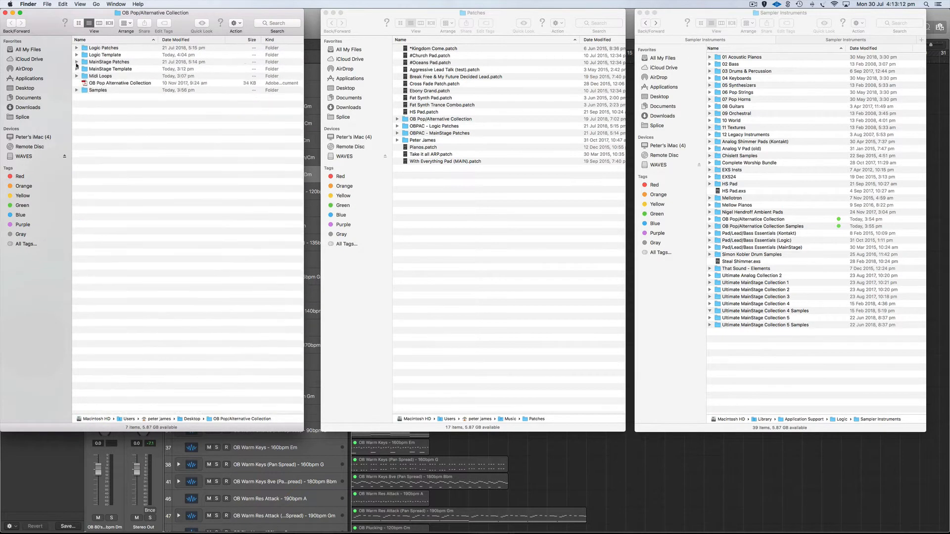
left_click(77, 55)
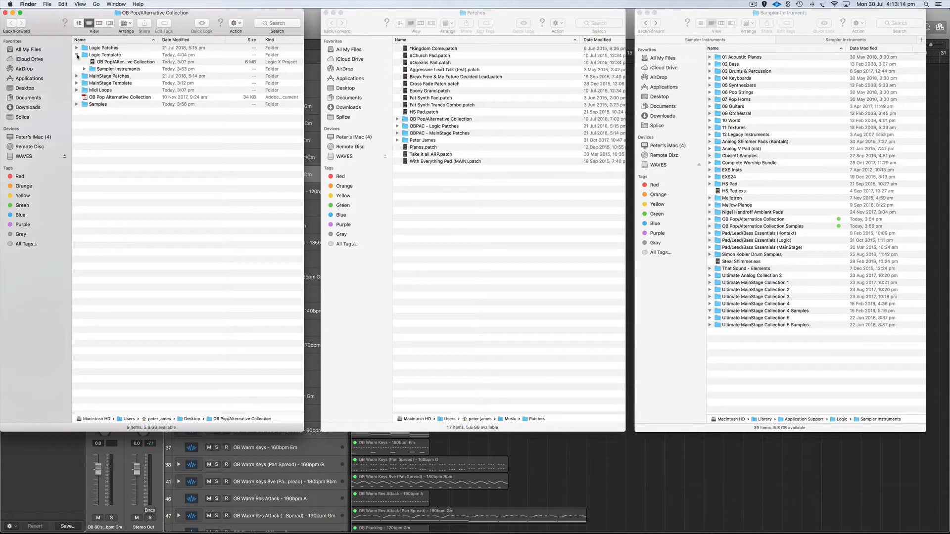
left_click(76, 55)
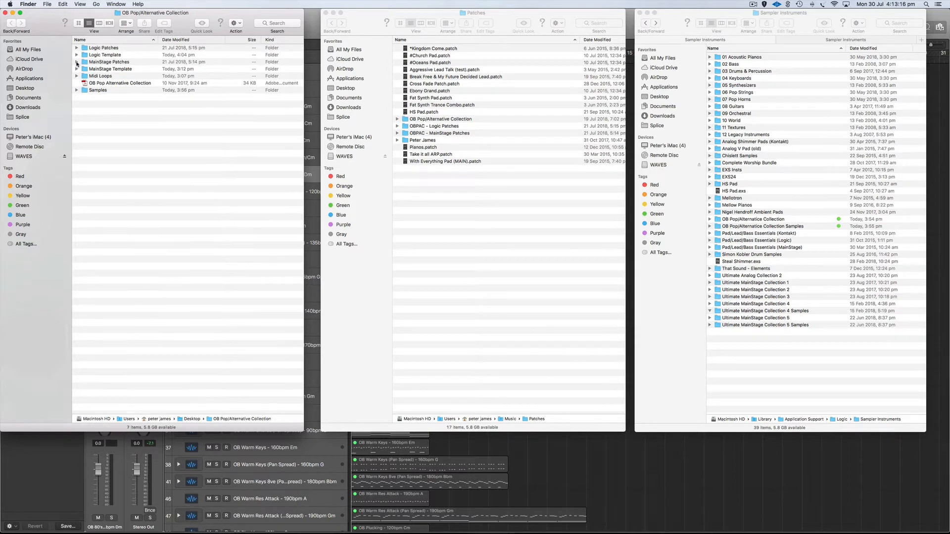
left_click(76, 63)
left_click(76, 62)
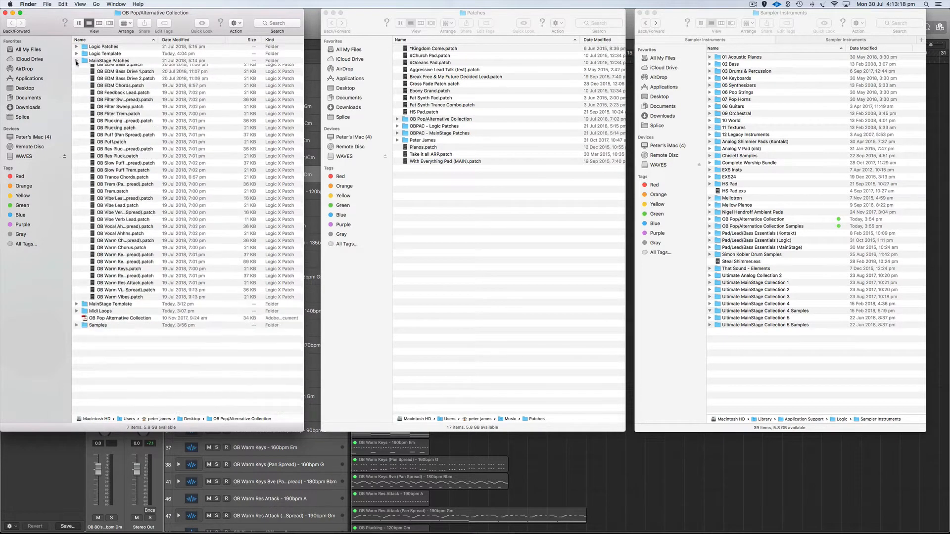
Step: Examine the contents of the MainStage Template, Midi Loops and Samples folders in the collection
left_click(76, 69)
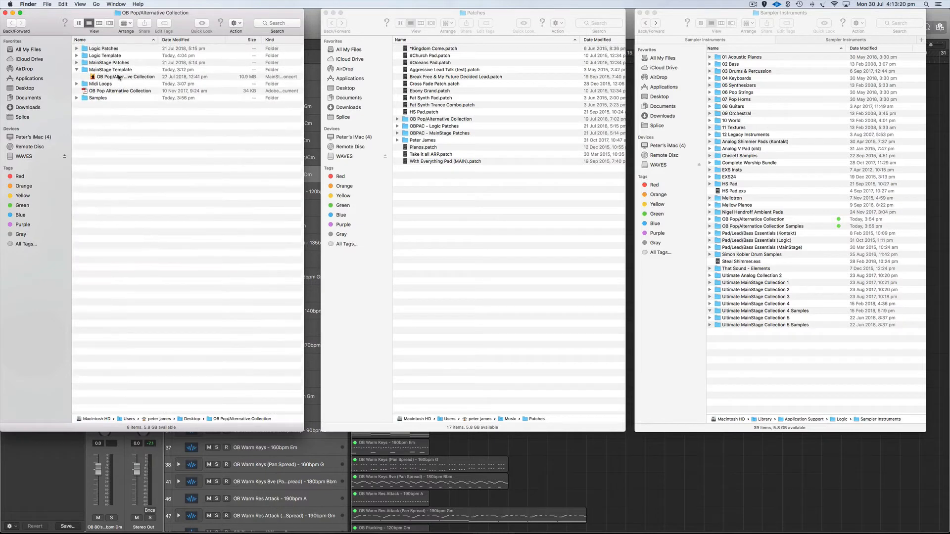
left_click(76, 69)
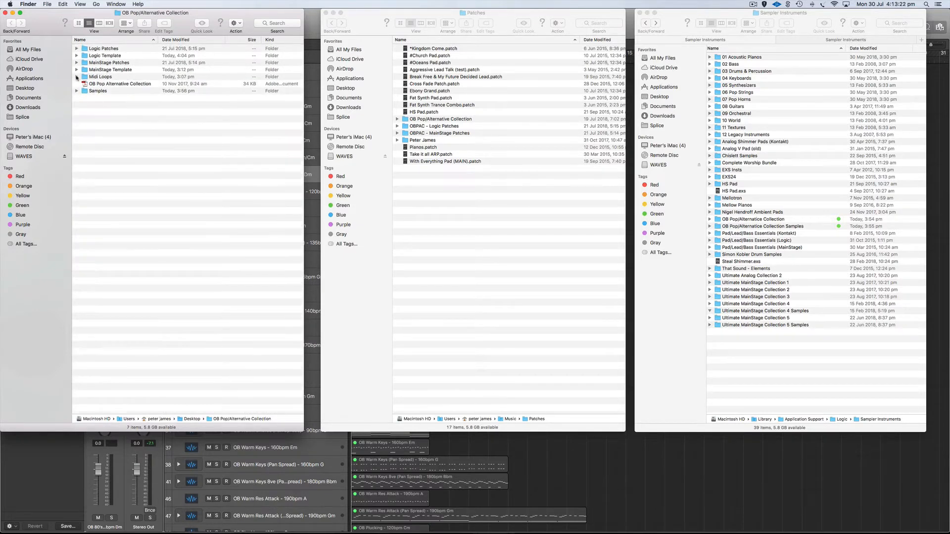
left_click(77, 77)
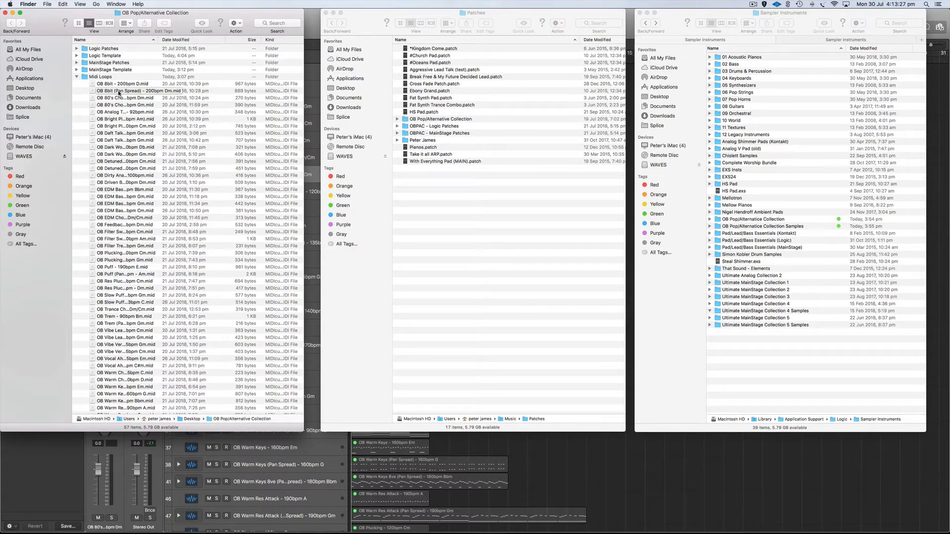
left_click(77, 77)
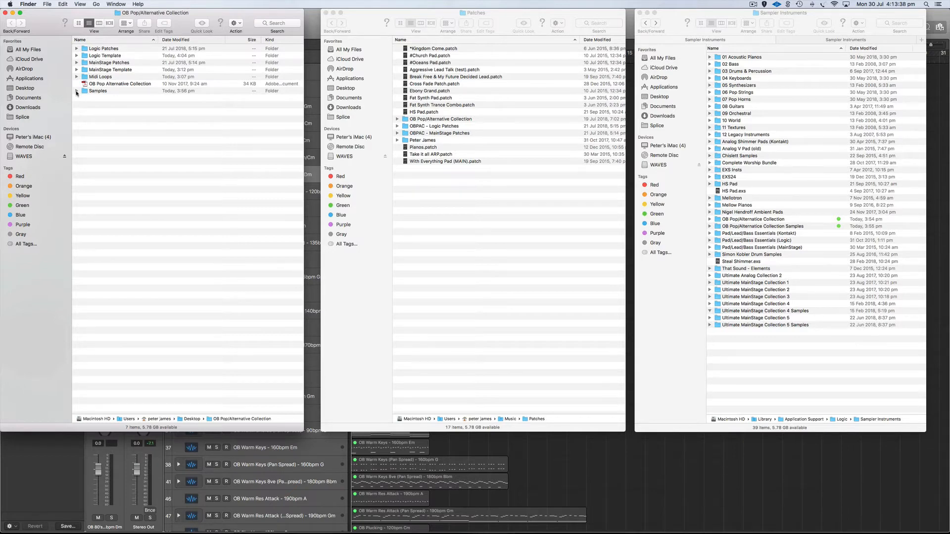
left_click(77, 92)
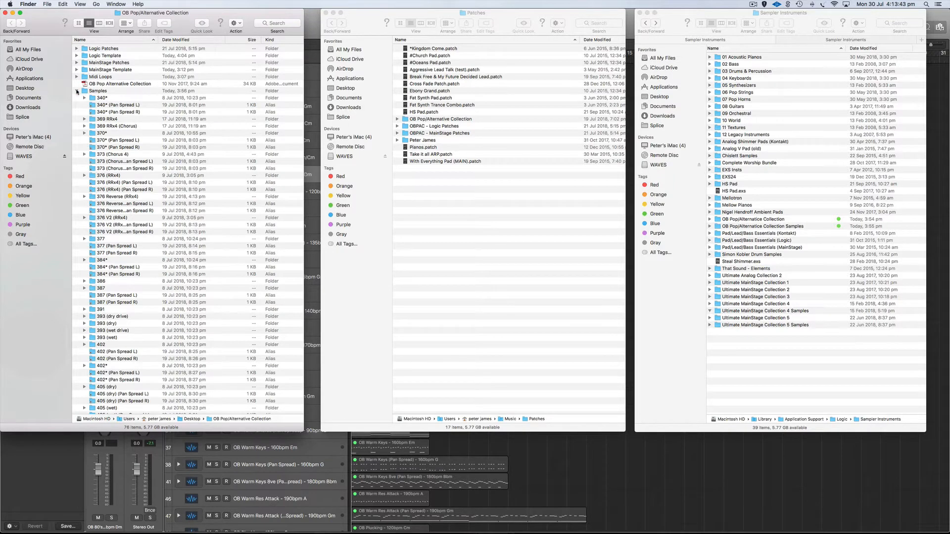
left_click(77, 91)
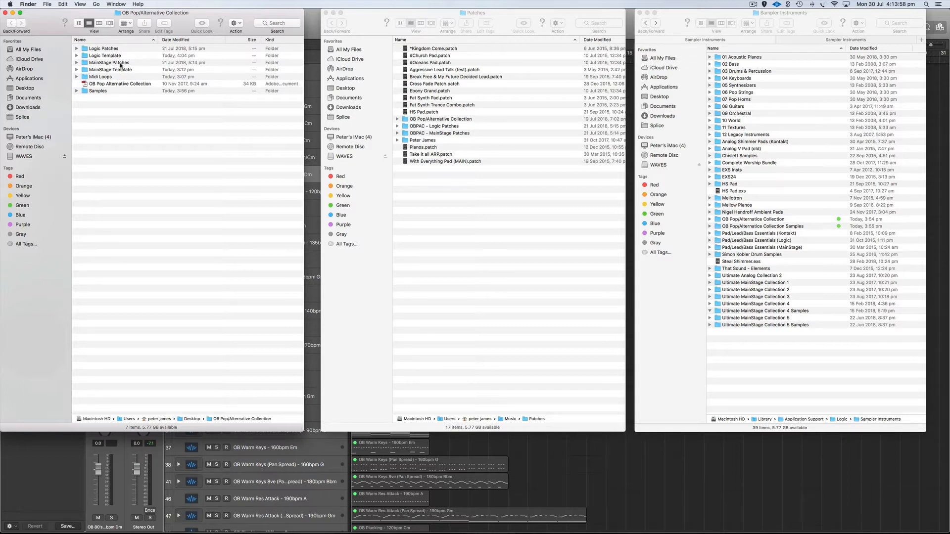
Step: Select the collection's Logic Patches and MainStage Patches folders together for transfer to the Music/Patches folder
left_click(398, 17)
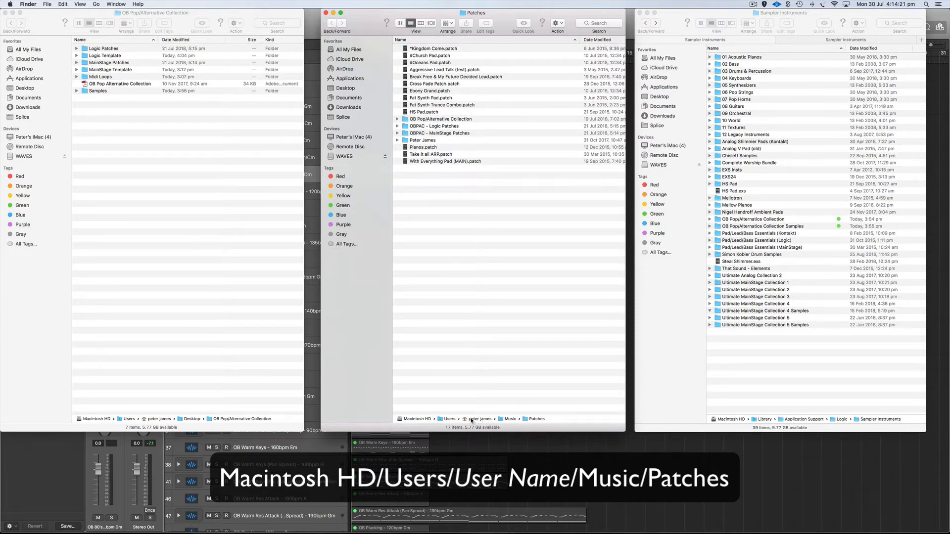
scroll(487, 421, "right", 1)
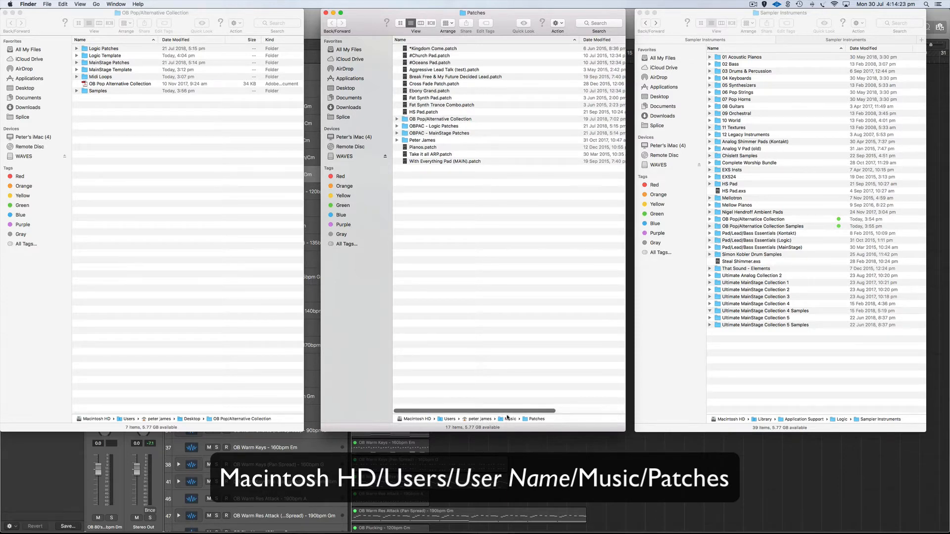
left_click(112, 49)
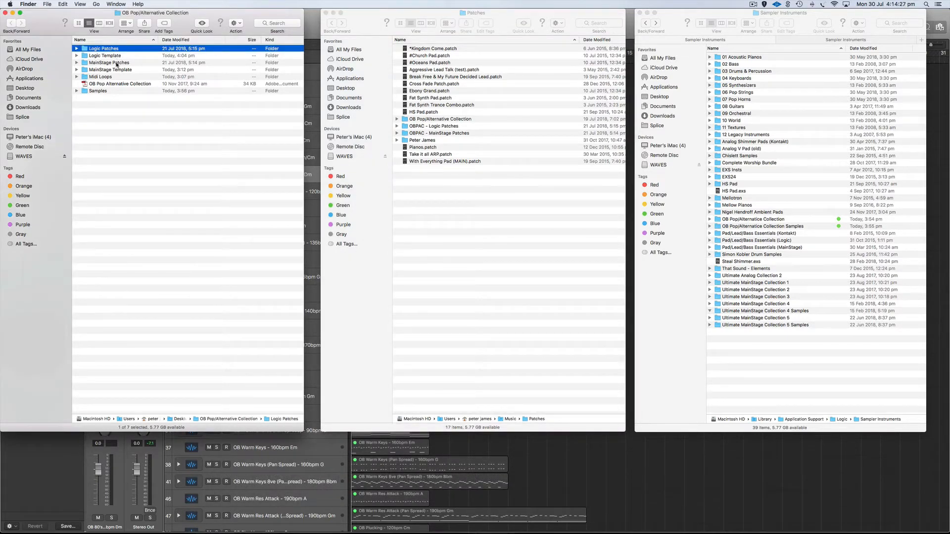
left_click(117, 63, "super")
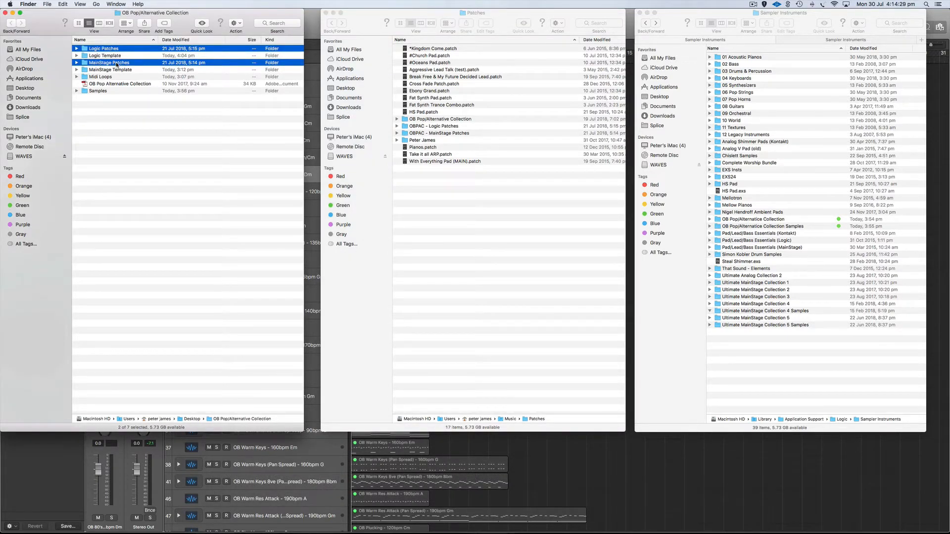
left_click_drag(113, 50, 234, 109)
Step: Switch to Logic Pro X, show the Library and open its User Patches category
left_click(58, 459)
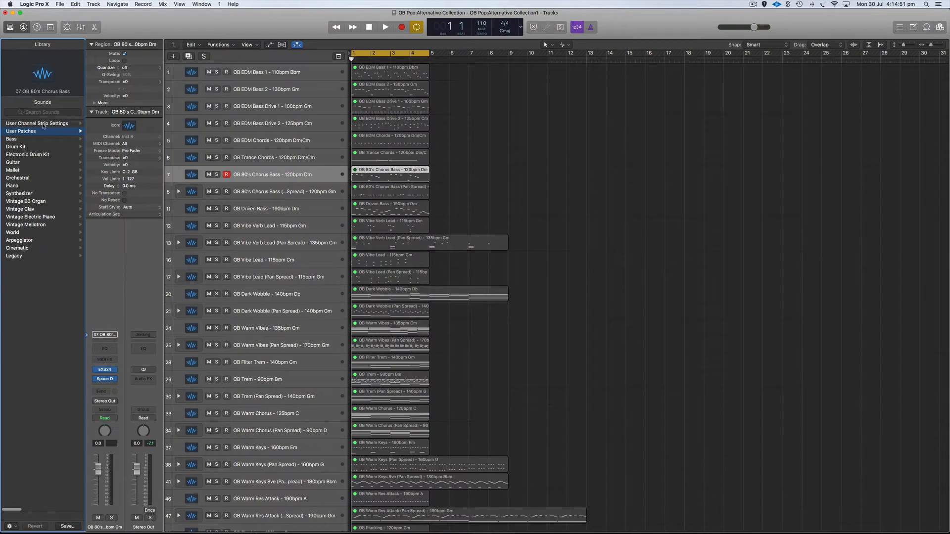
left_click(9, 28)
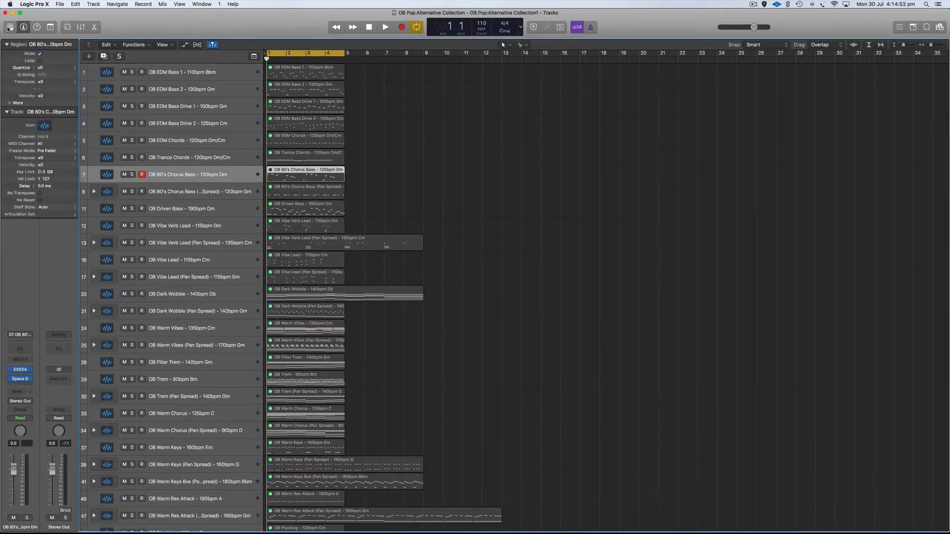
left_click(9, 27)
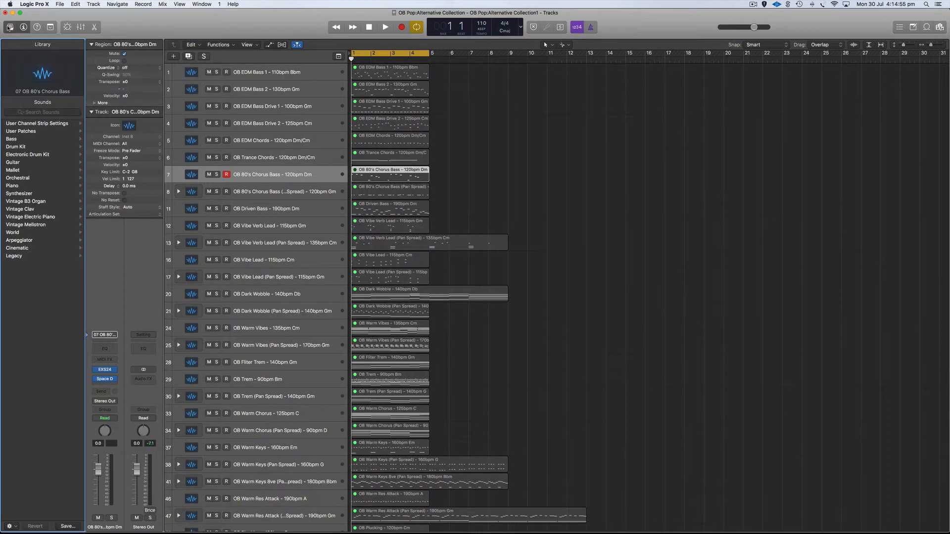
left_click(36, 132)
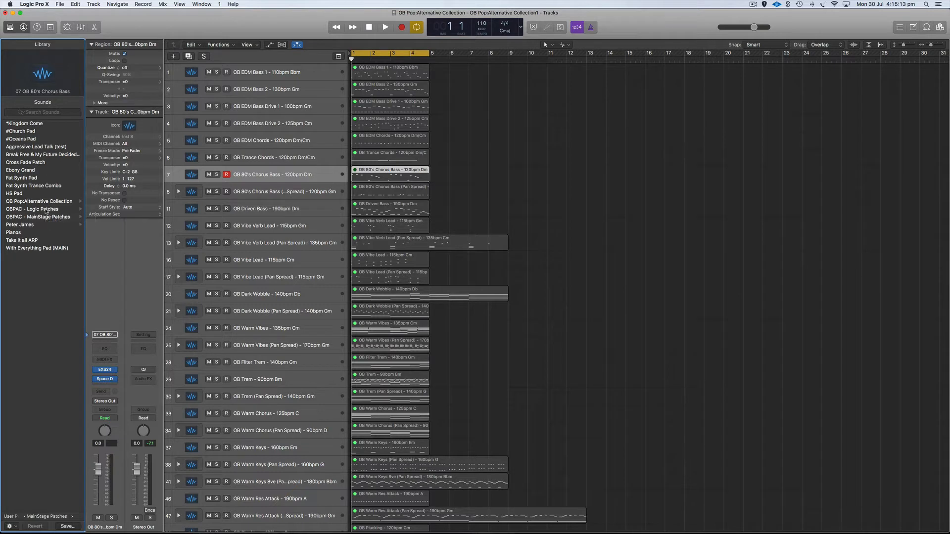
Step: View the sub-tracks of the OB 80's Chorus Bass (Pan Spread) stack, then list the OBPAC - Logic Patches sounds
left_click(179, 191)
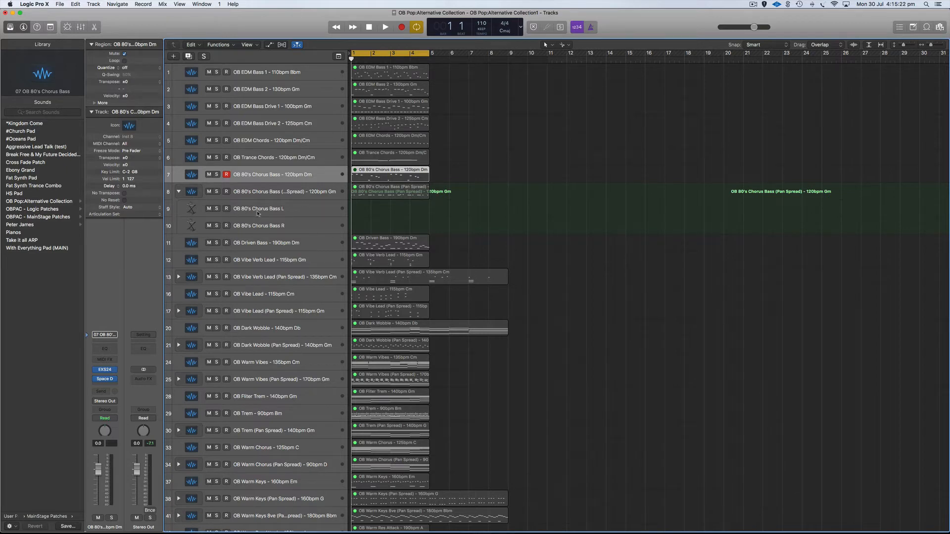
left_click(179, 192)
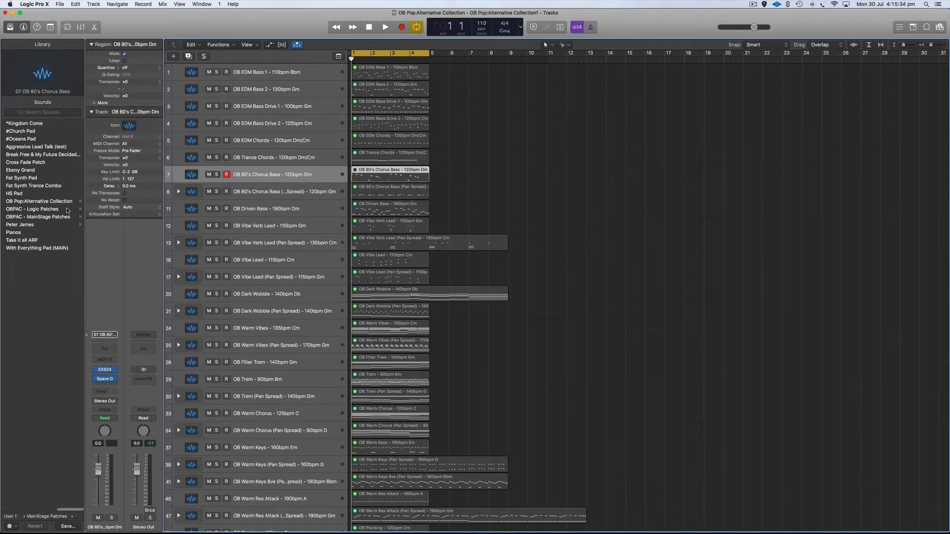
left_click(48, 210)
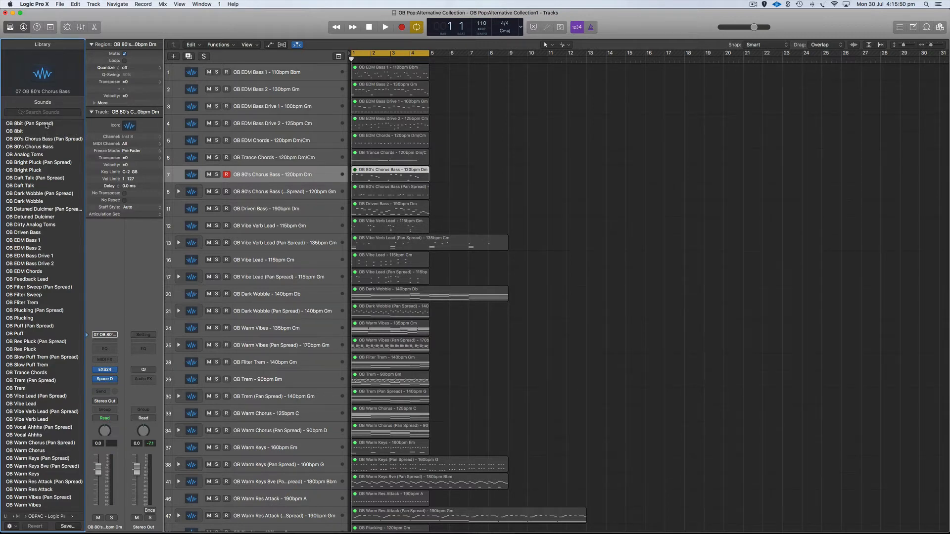
Step: Switch to MainStage 3 and look over the OB Pop/Alternative Collection concert's patch list
key("ctrl+Up")
left_click(643, 356)
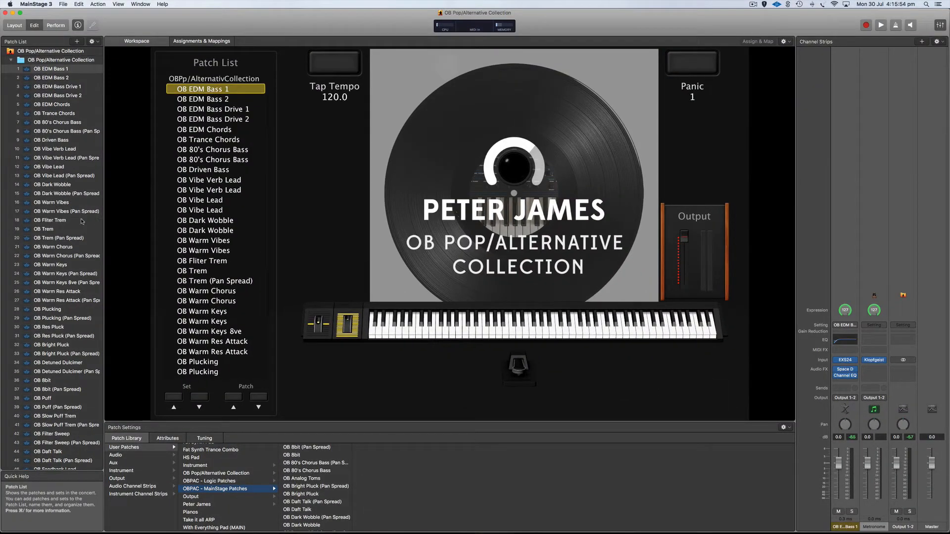
scroll(84, 221, "down", 1)
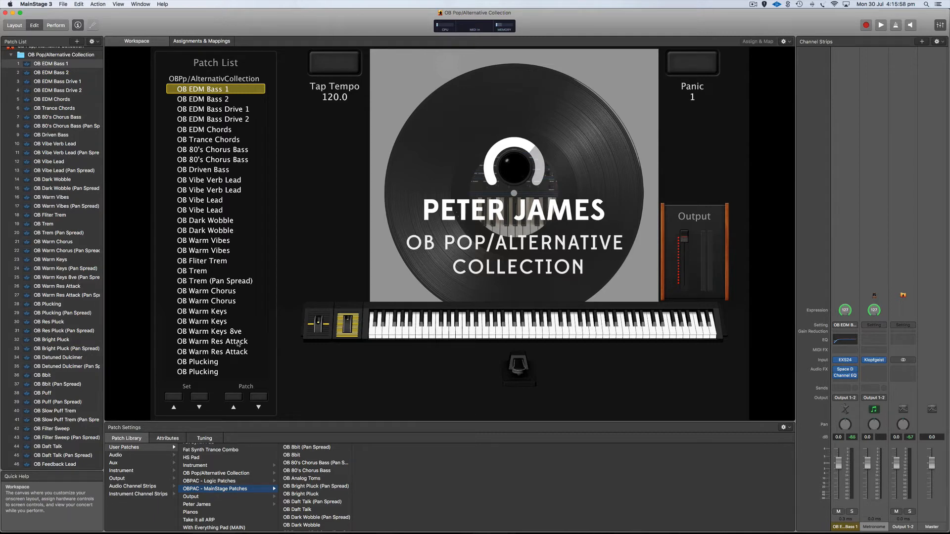
Step: Browse the OBPAC - MainStage Patches folder among the user patches in the Patch Library
left_click(126, 439)
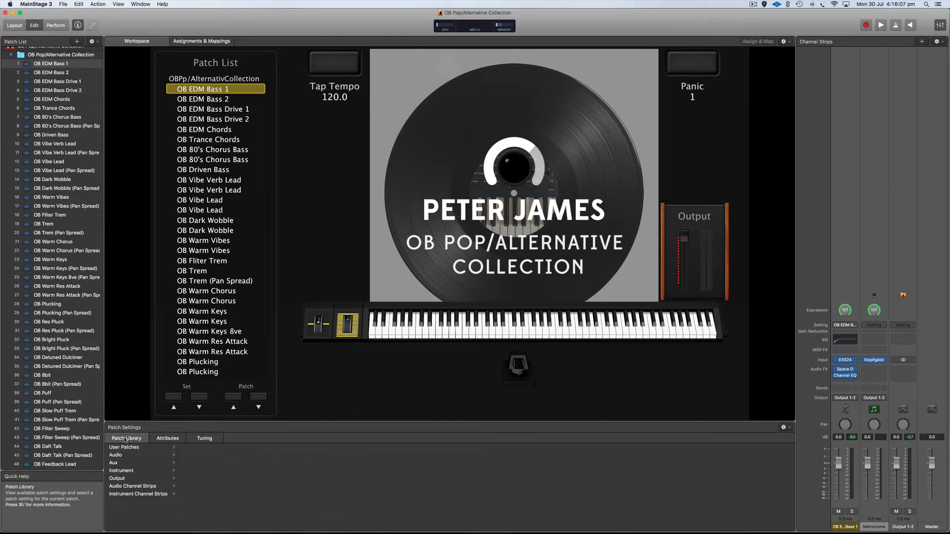
left_click(124, 447)
scroll(239, 477, "down", 5)
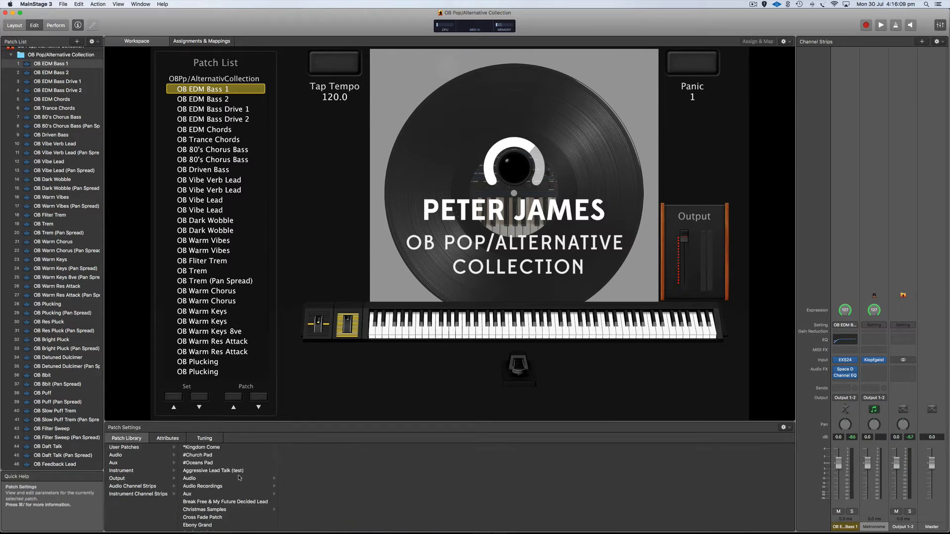
scroll(238, 477, "down", 3)
left_click(241, 489)
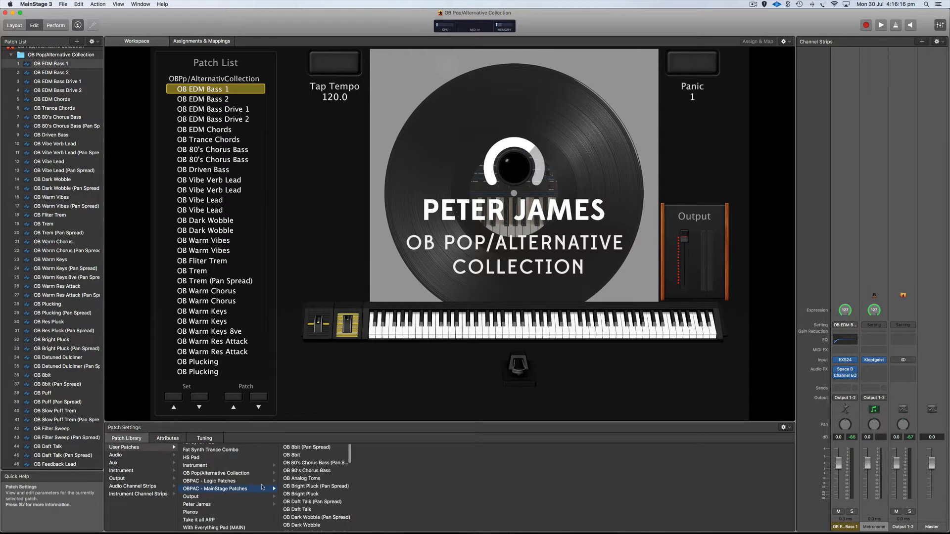
scroll(319, 483, "down", 15)
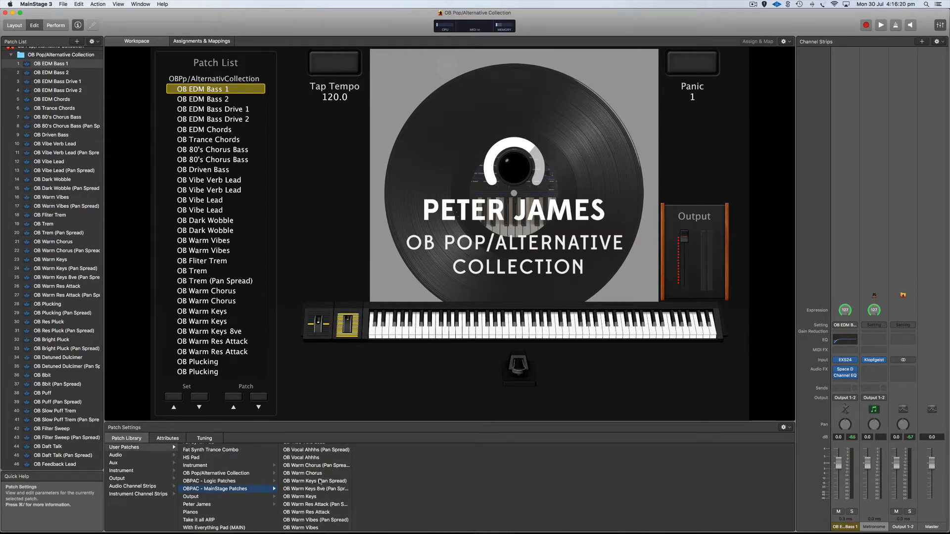
Step: Bring the OB Pop/Alternative Collection, Patches and Sampler Instruments Finder windows to the front and select the collection's Samples folder
key("ctrl+Up")
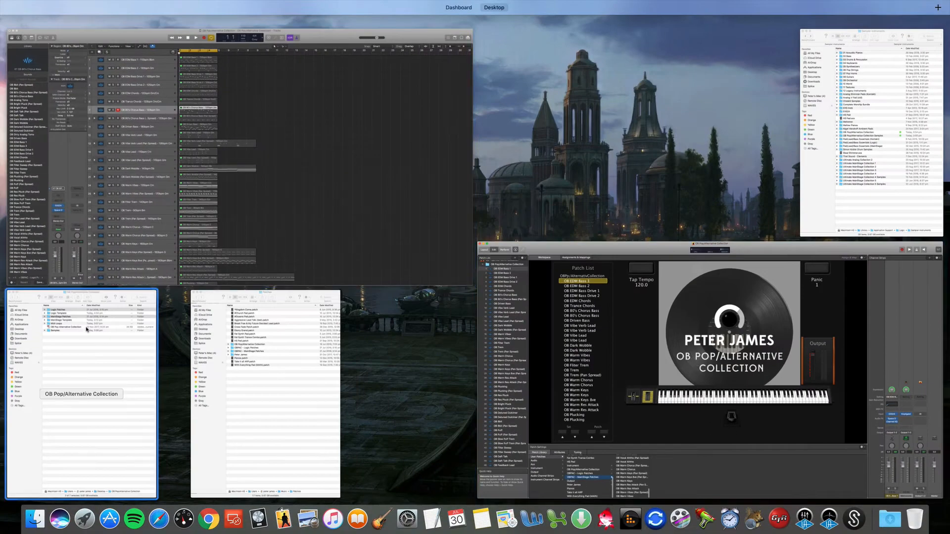
left_click(84, 391)
key("ctrl+Up")
left_click(266, 394)
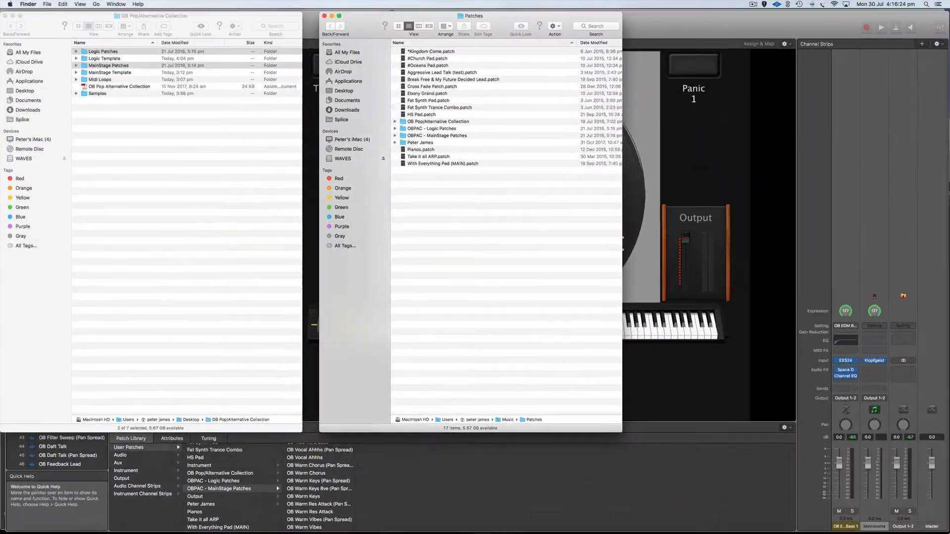
key("ctrl+Up")
left_click(835, 191)
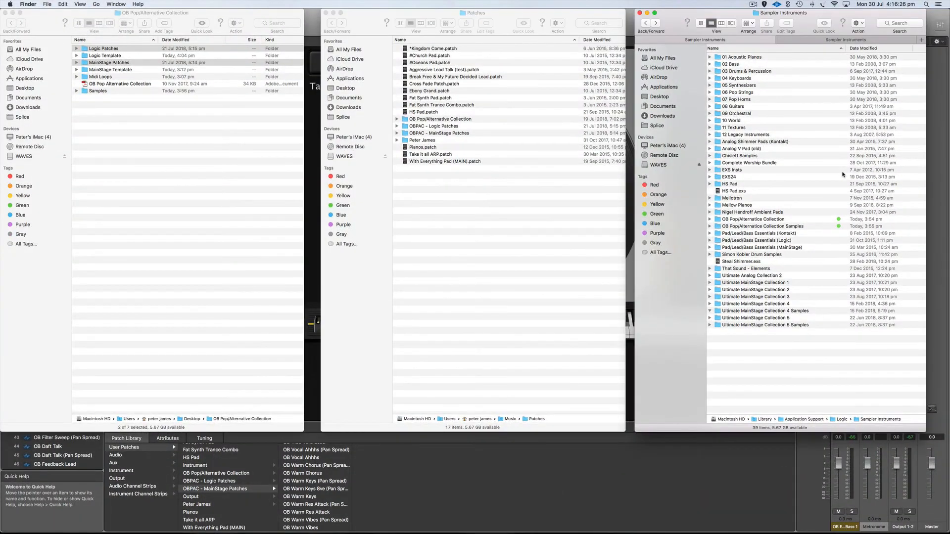
left_click(87, 99)
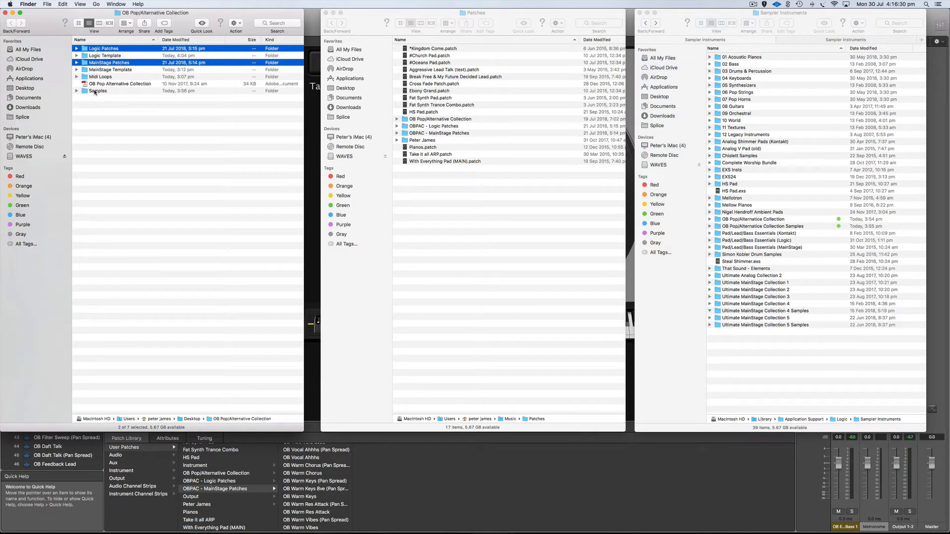
left_click(91, 92)
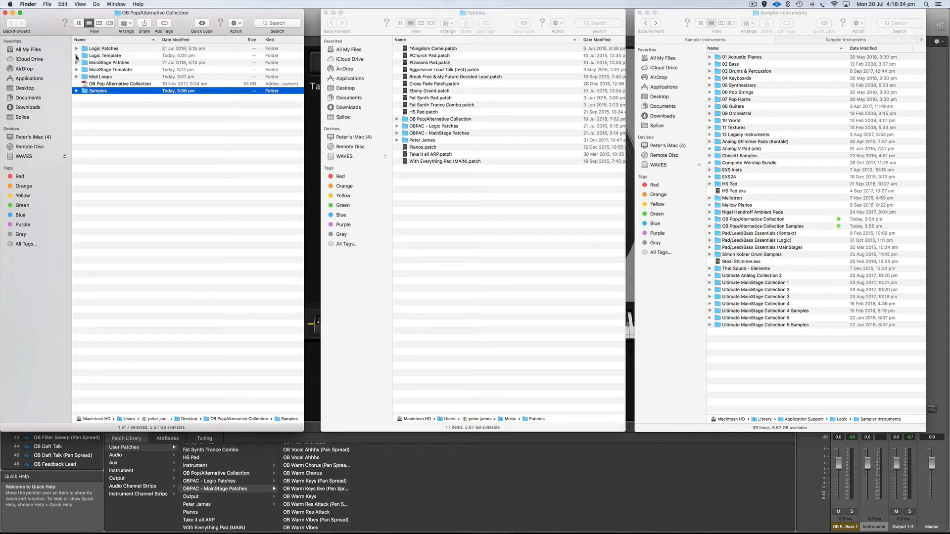
Step: Expand the collection's Logic Template and Sampler Instruments folders and look through the EXS instrument files
left_click(76, 56)
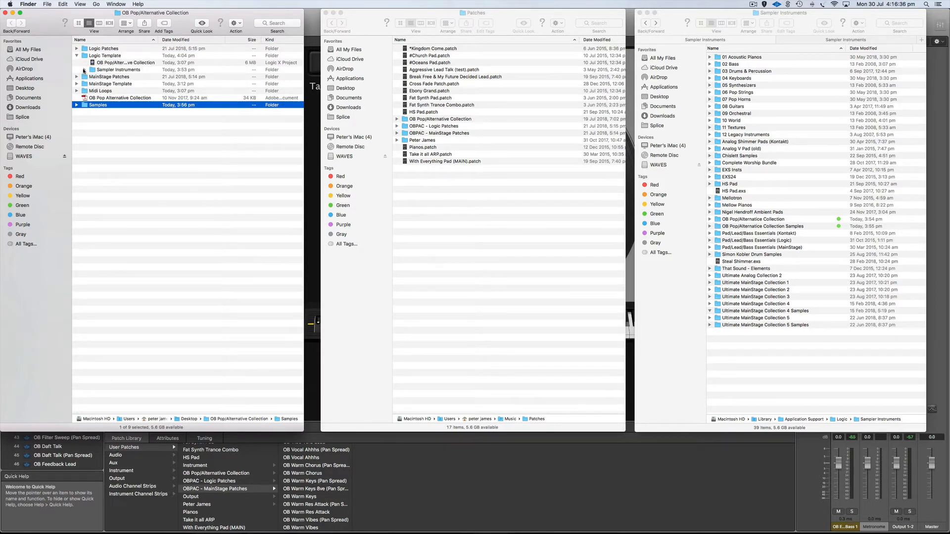
left_click(84, 70)
left_click(114, 77)
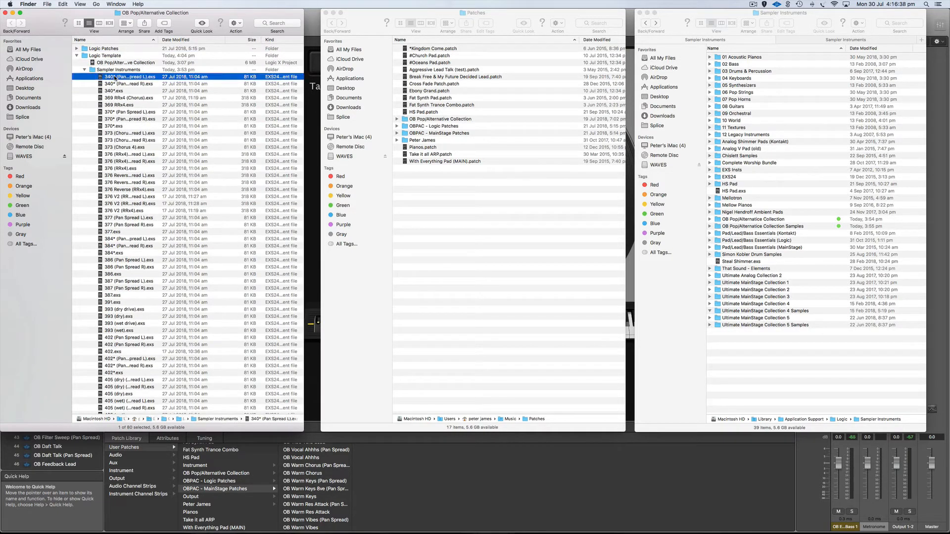
scroll(124, 272, "down", 10)
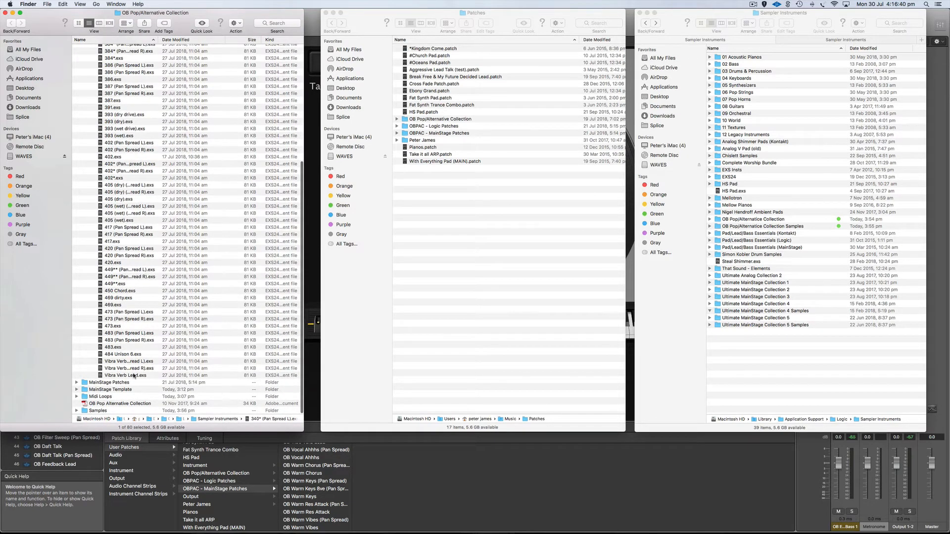
scroll(133, 376, "up", 1)
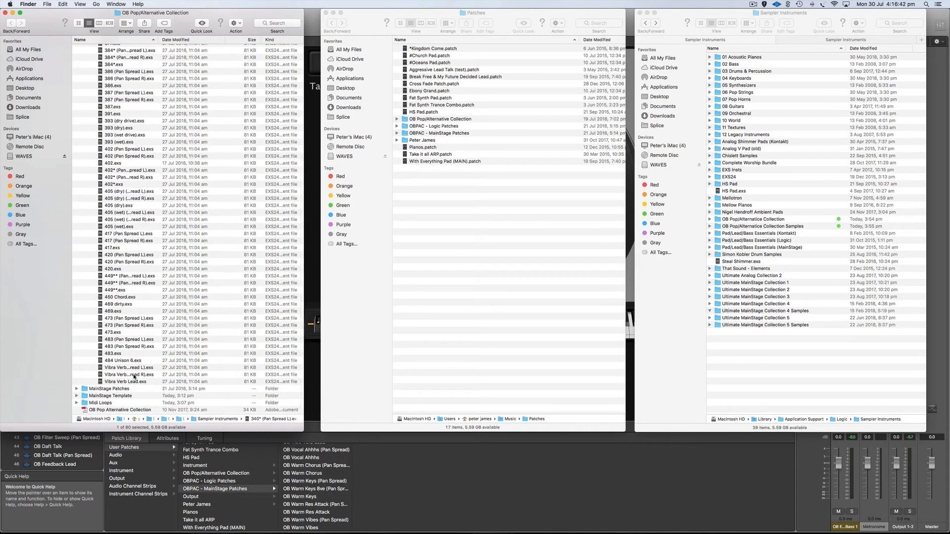
scroll(141, 337, "up", 10)
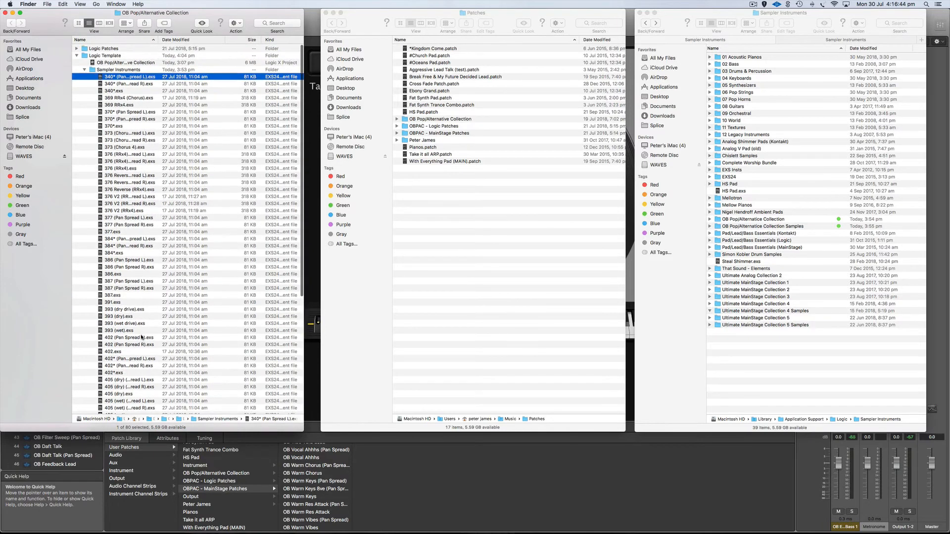
Step: Create a new folder inside Logic's Sampler Instruments folder, and undo its creation
left_click(706, 428)
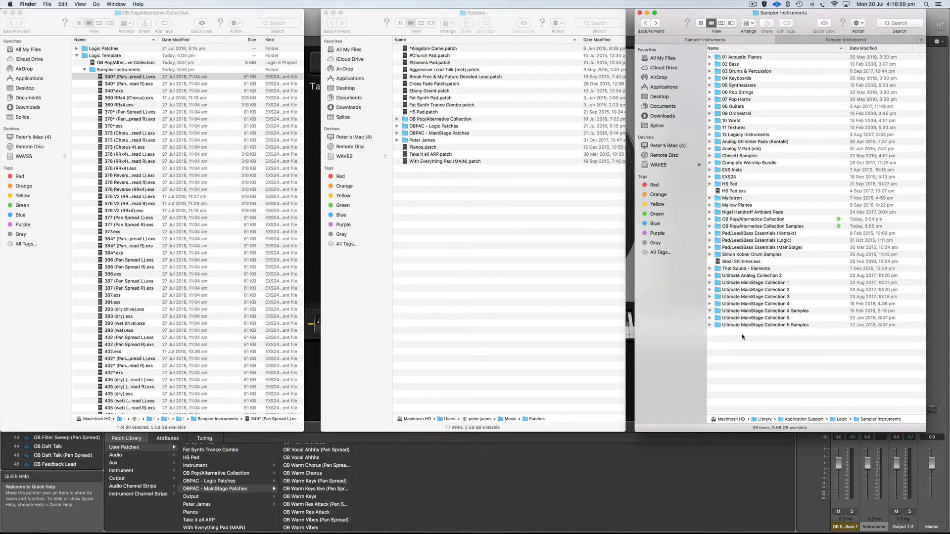
right_click(743, 350)
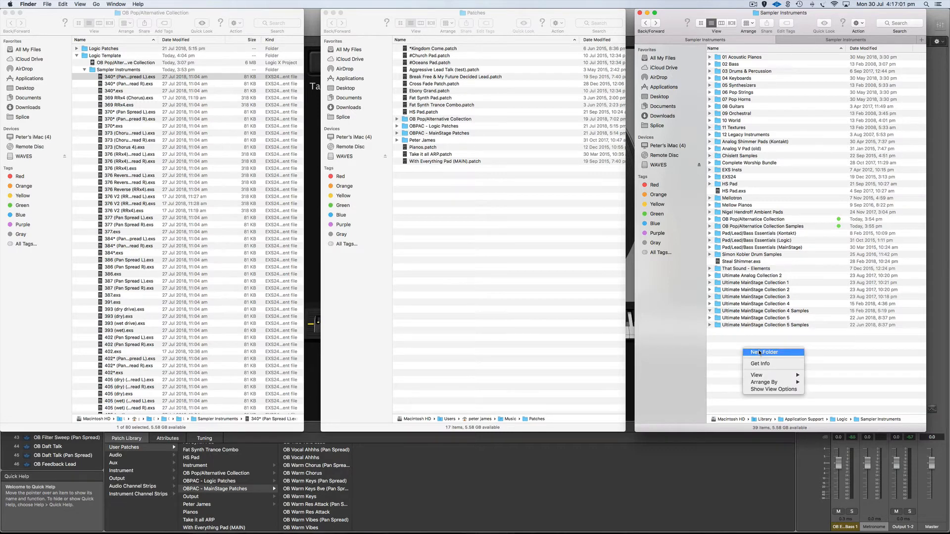
left_click(760, 353)
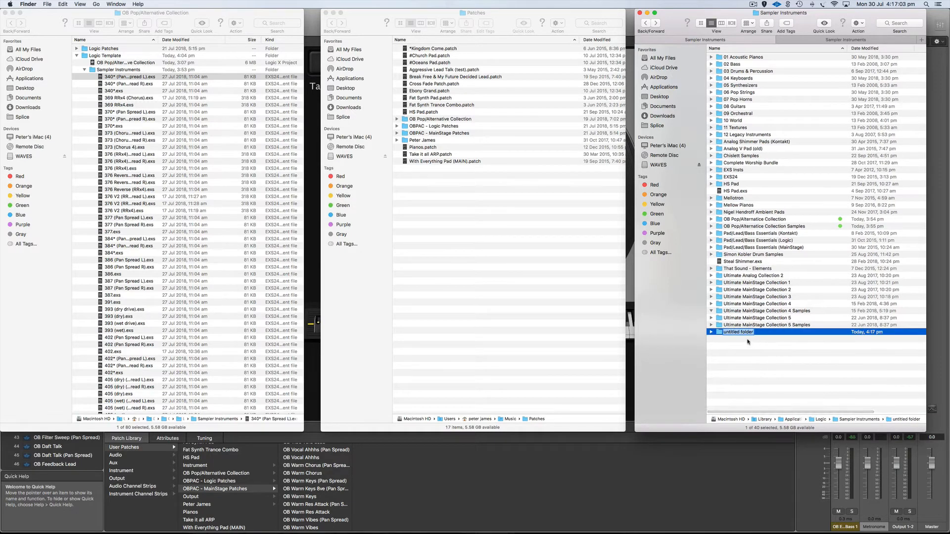
key("super+z")
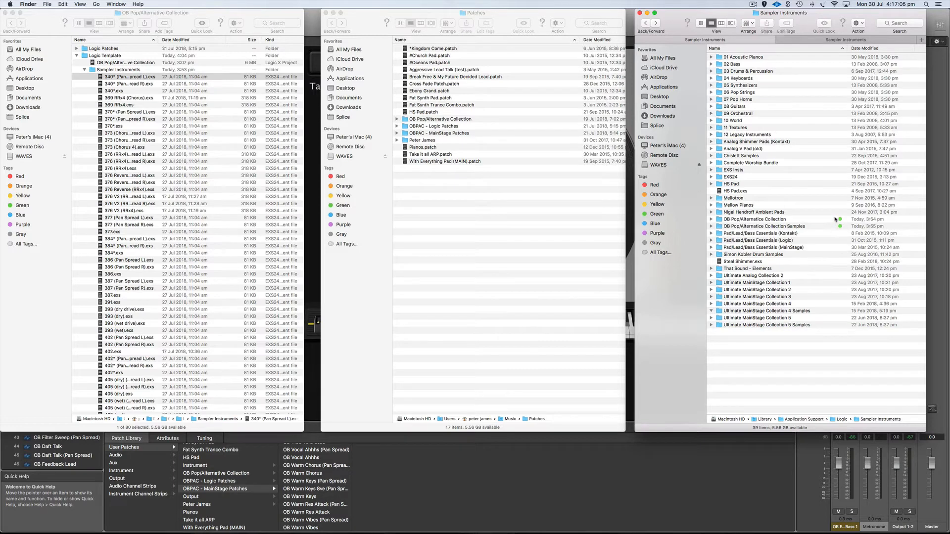
Step: Point out the OB Pop/Alternative Collection and OB Pop/Alternative Collection Samples folders in Sampler Instruments, and expand the former to view its instruments
left_click(747, 221)
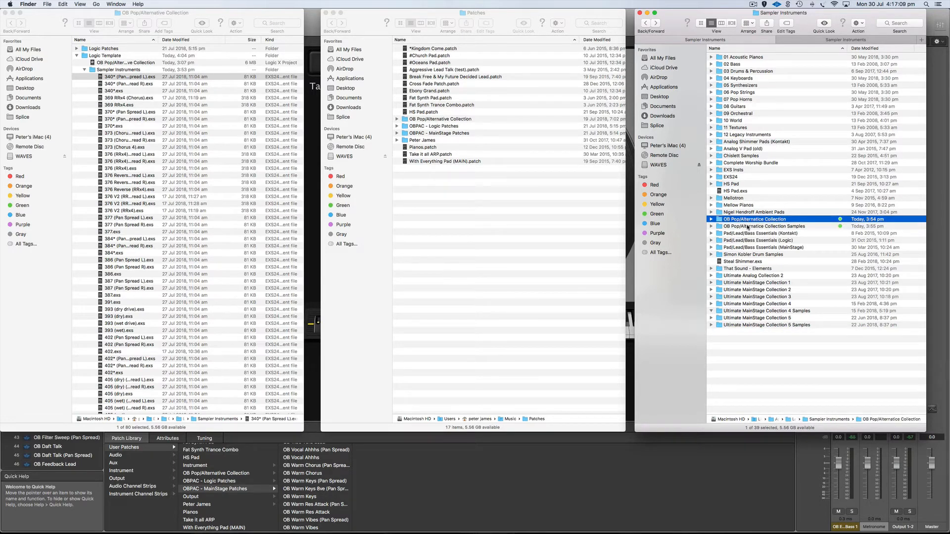
left_click(748, 227)
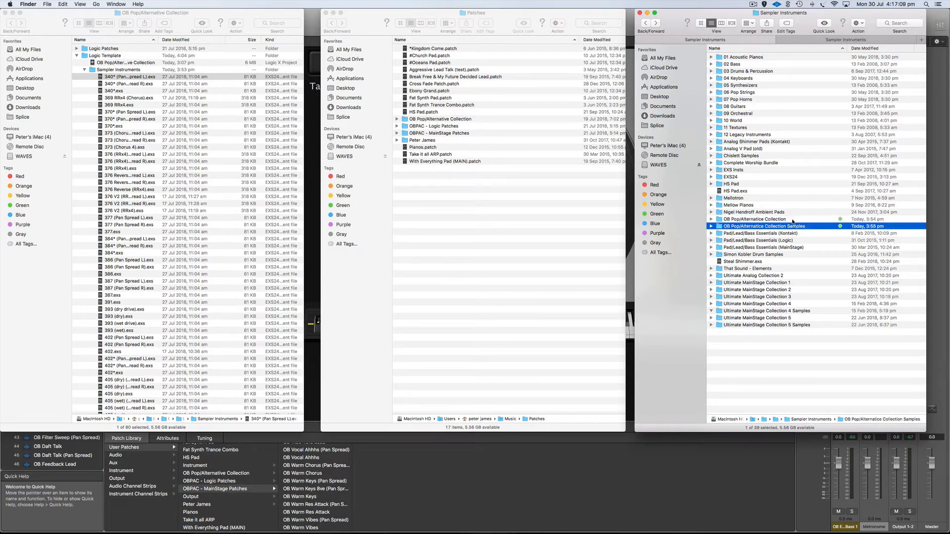
left_click(710, 219)
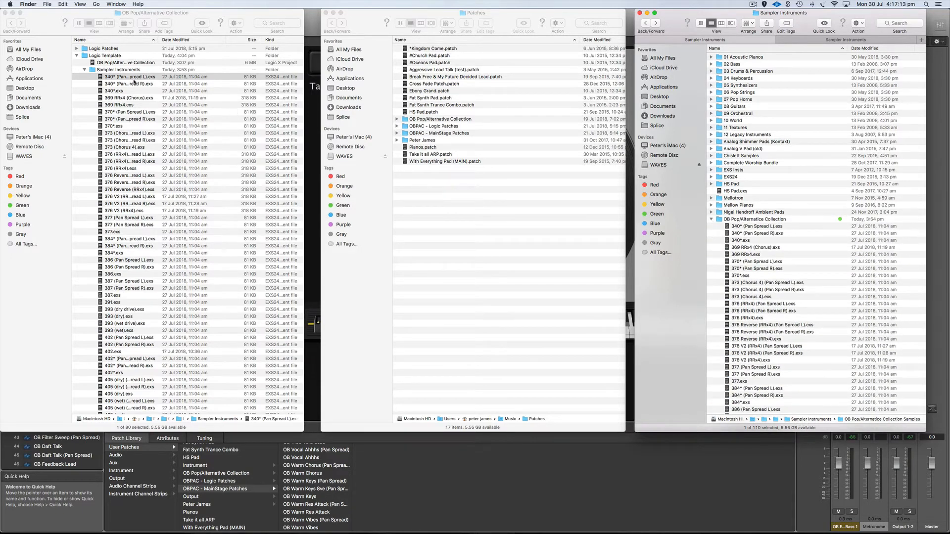
Step: Try to transfer all EXS files from the Logic Template's Sampler Instruments folder, and collapse the installed OB Pop/Alternative Collection folder
left_click(134, 78)
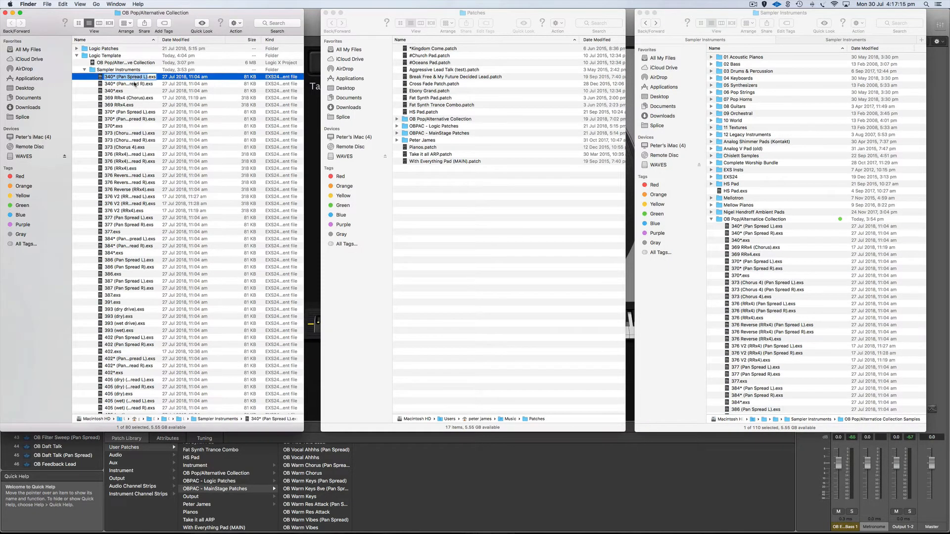
scroll(141, 88, "down", 10)
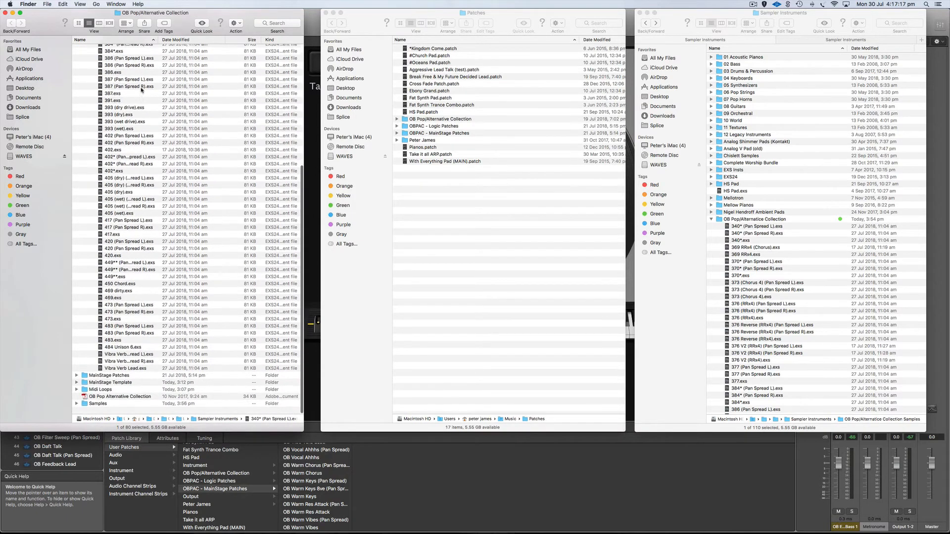
left_click(144, 375, "shift")
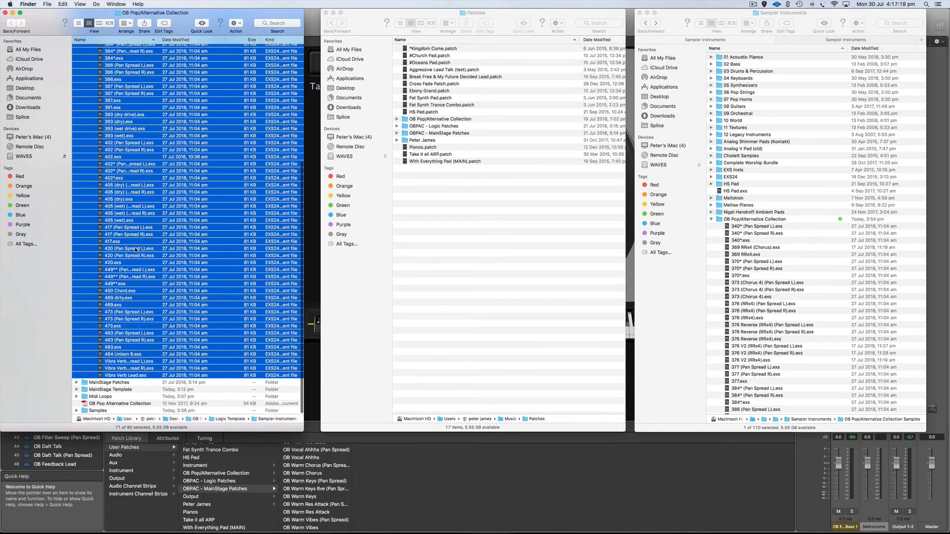
left_click_drag(135, 250, 354, 207)
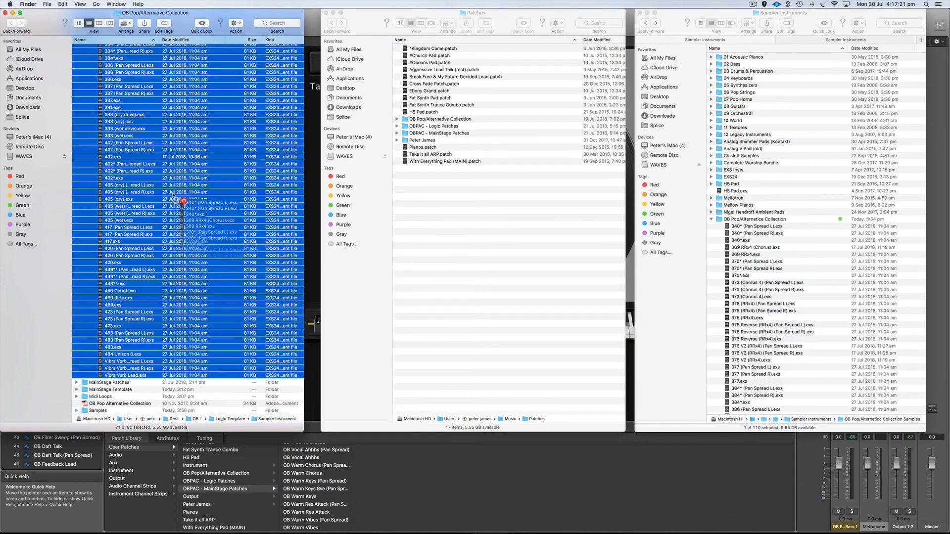
left_click(711, 219)
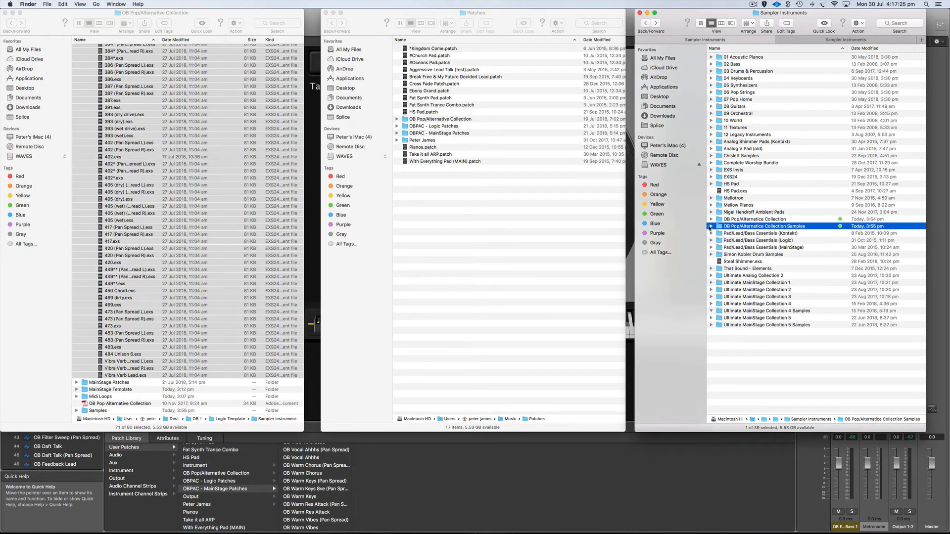
Step: Expand the installed OB Pop/Alternative Collection Samples folder, try to transfer everything from the collection's Samples folder, and return to the collection folder
left_click(711, 226)
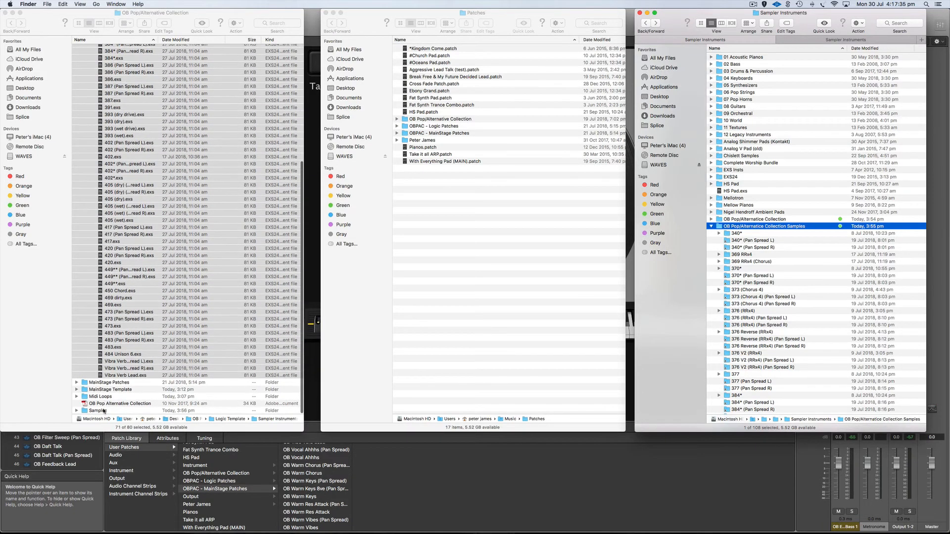
double_click(104, 411)
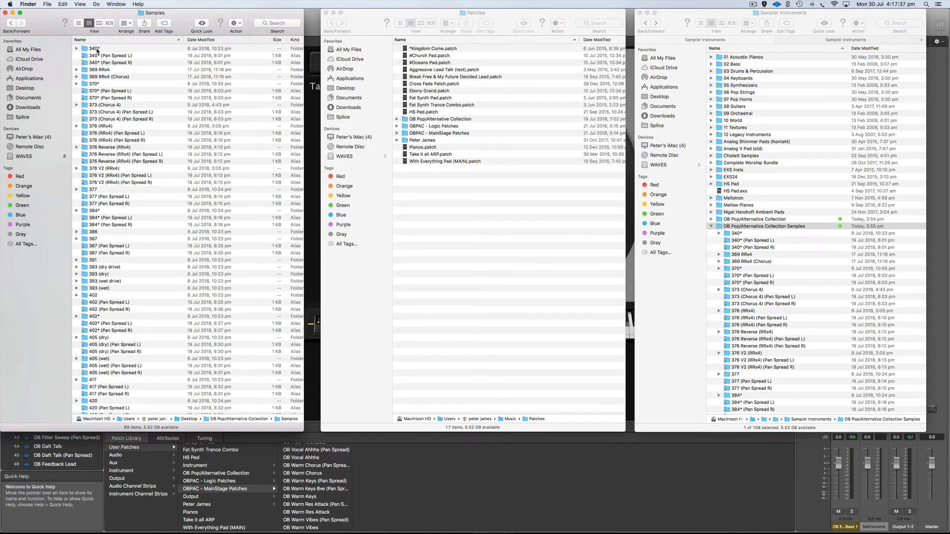
left_click(98, 50)
scroll(137, 373, "down", 8)
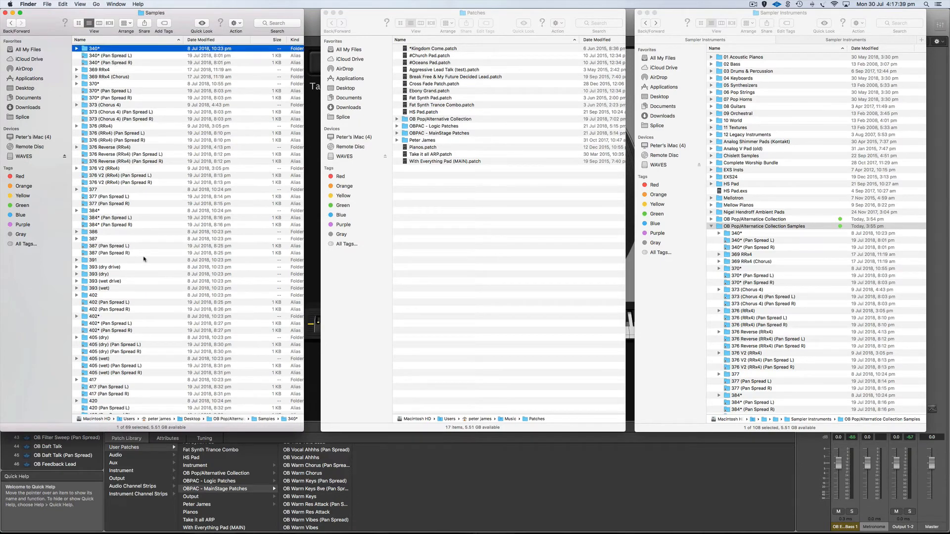
key("super+a")
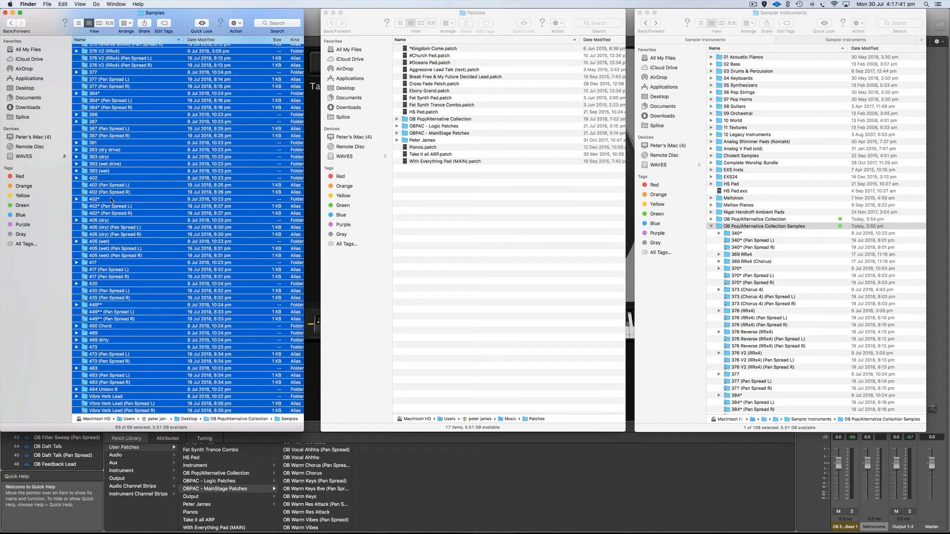
left_click_drag(230, 219, 218, 187)
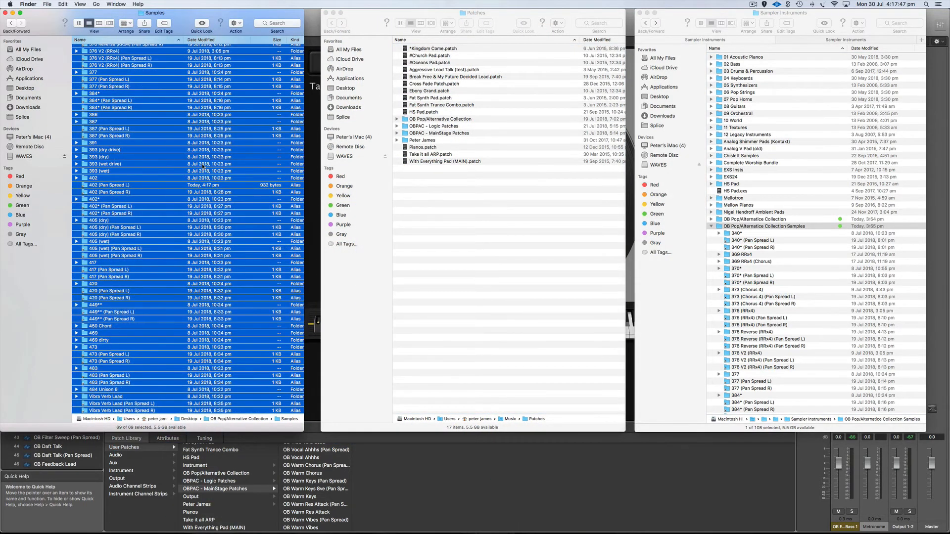
left_click(10, 23)
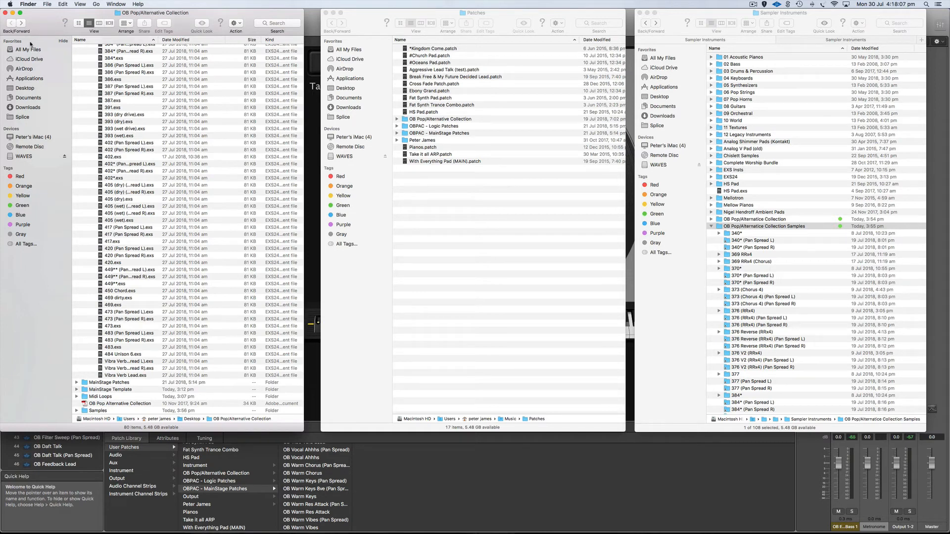
Step: Collapse the installed samples folder and check the alternative Sampler Instruments location under Music > Audio Music Apps
left_click(711, 226)
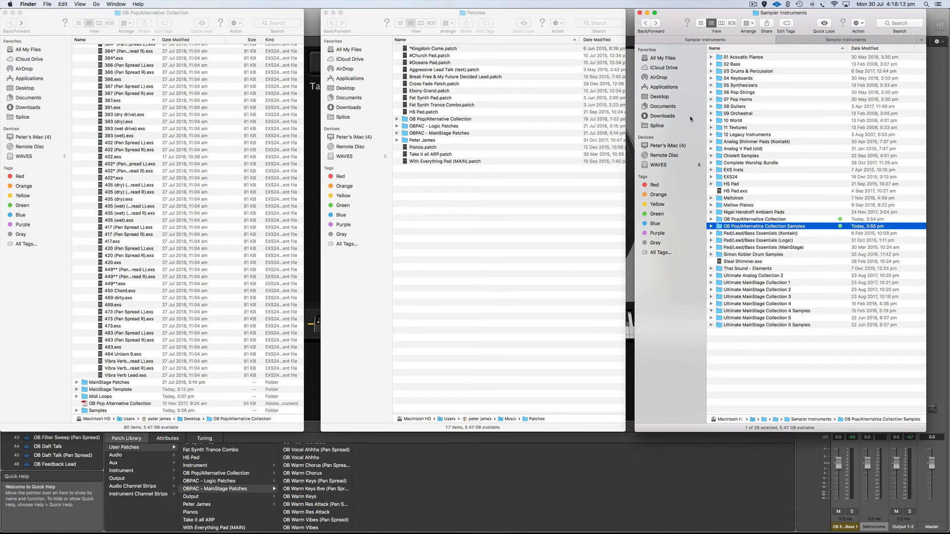
left_click(820, 42)
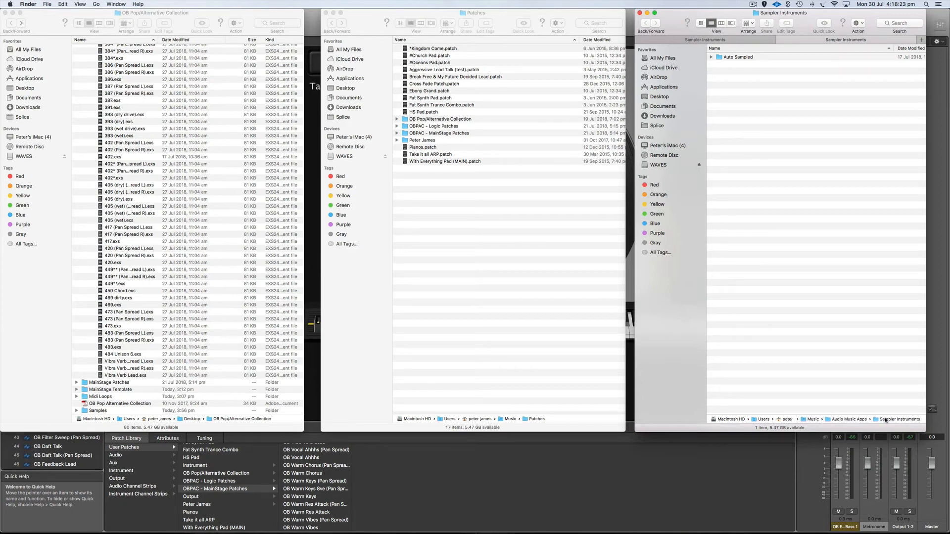
left_click(747, 42)
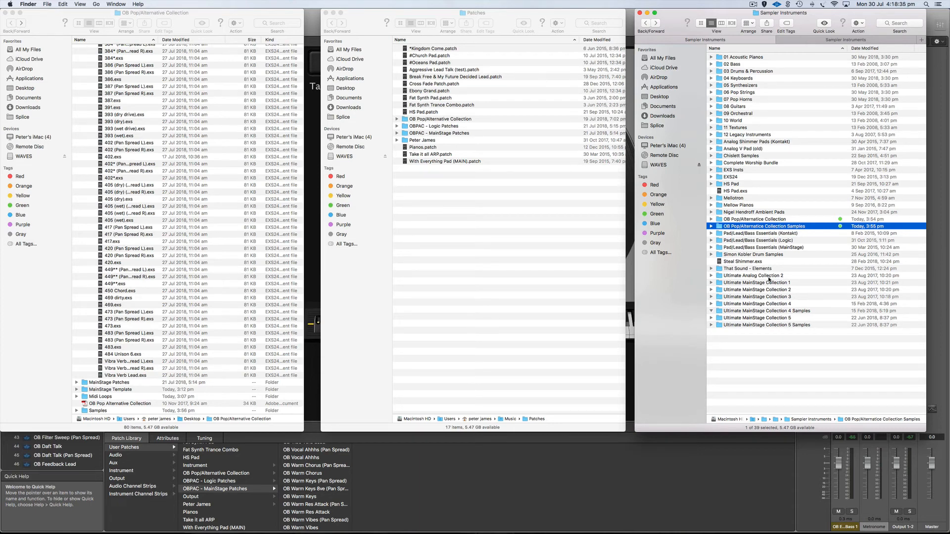
Step: Switch to Logic Pro X and view the OB 80's Chorus Bass EXS24's Factory instruments for OB Pop:Alternative Collection, and close the plug-in
key("ctrl+Up")
left_click(342, 191)
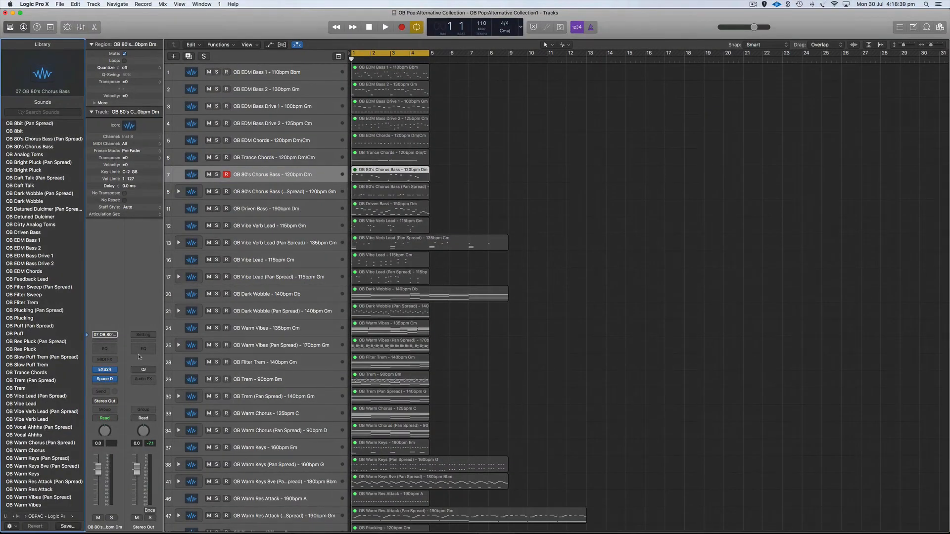
left_click(107, 370)
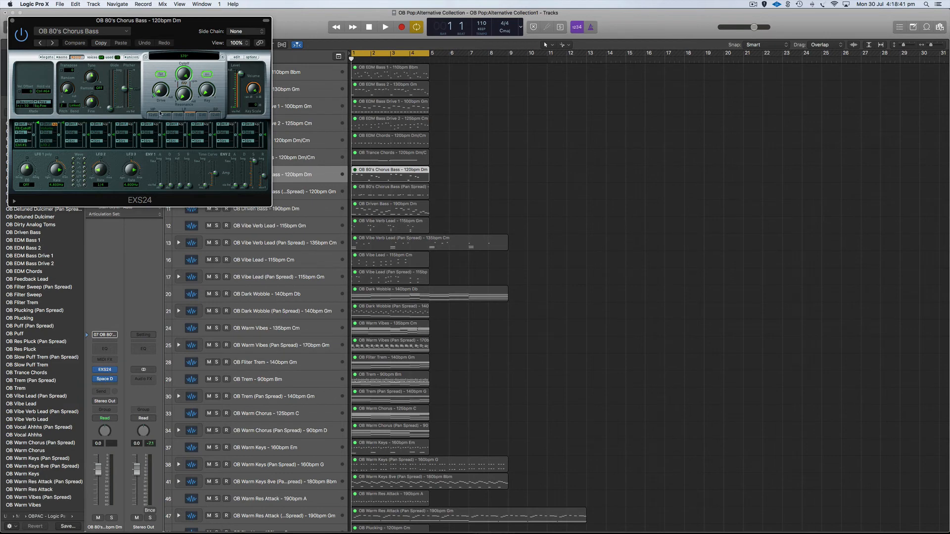
left_click(208, 56)
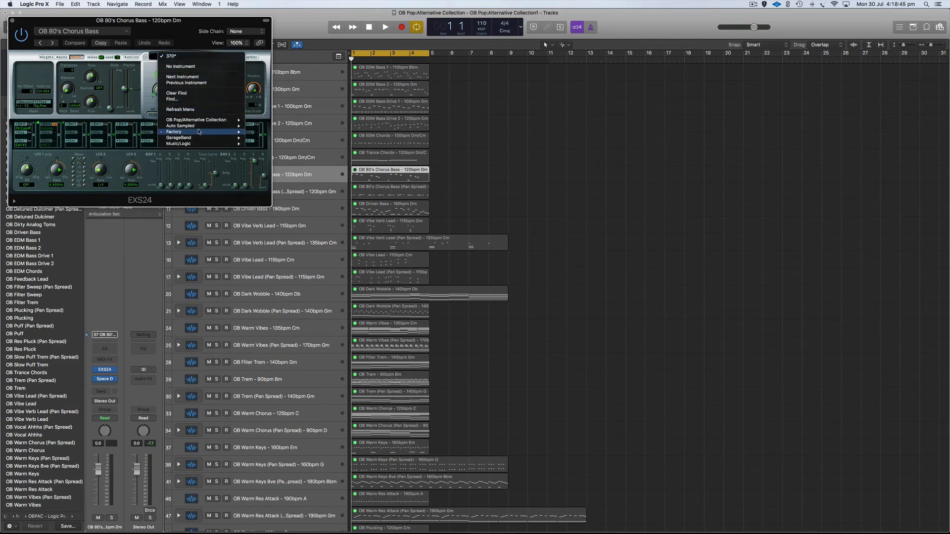
mouse_move(200, 133)
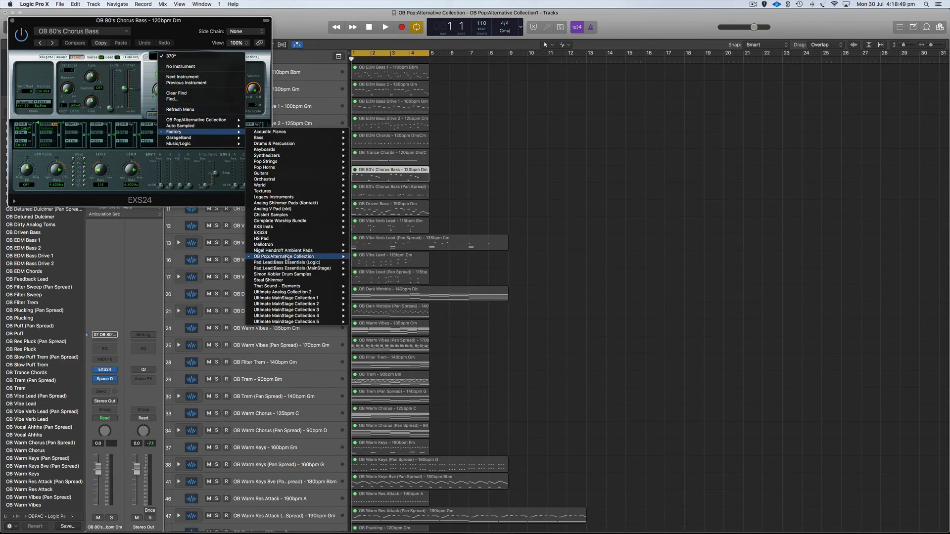
mouse_move(287, 258)
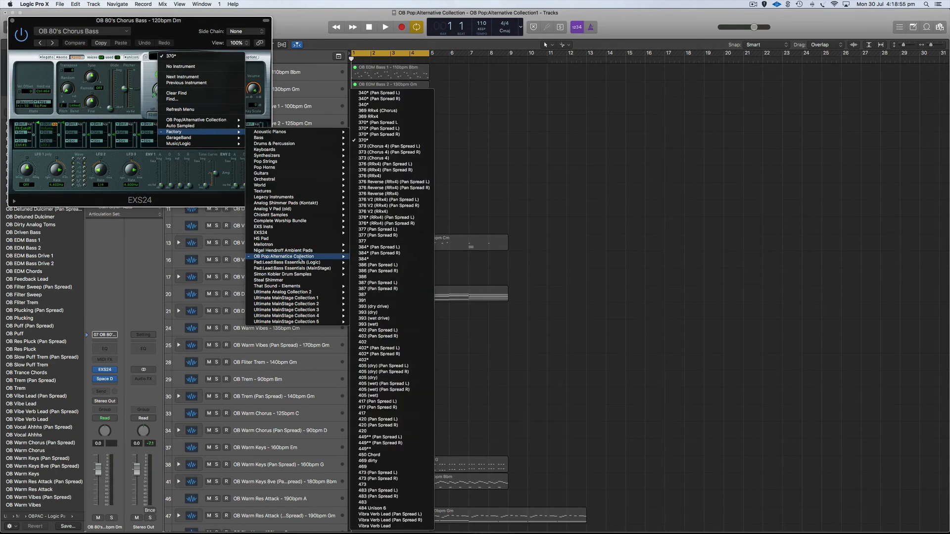
left_click(189, 21)
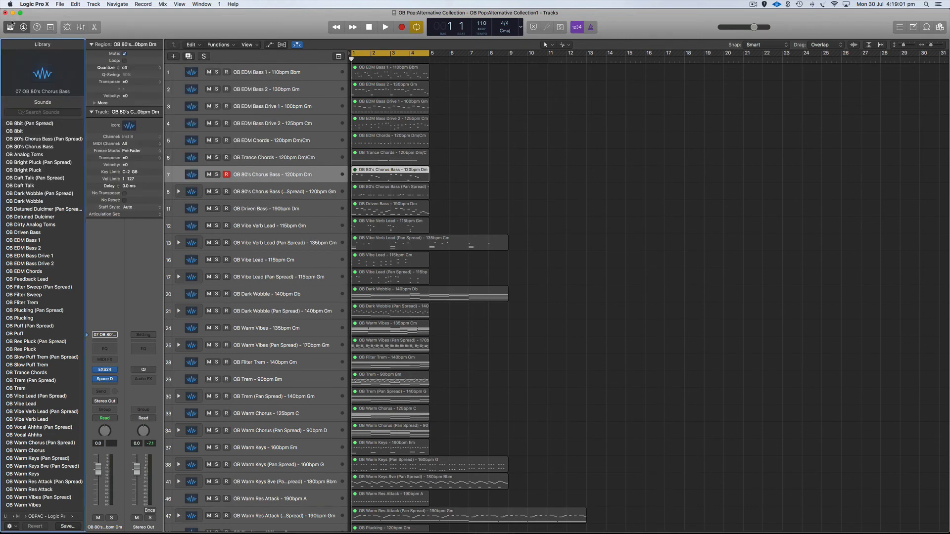
left_click(12, 20)
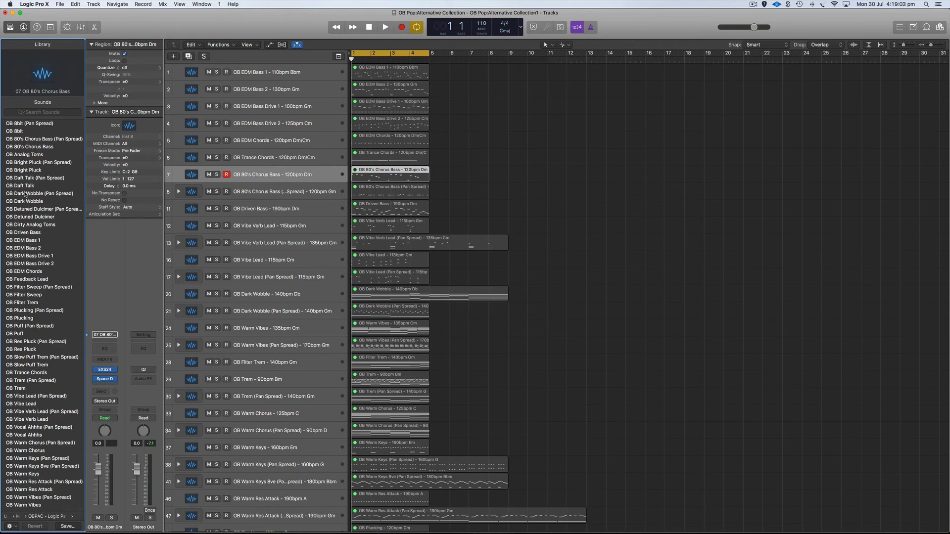